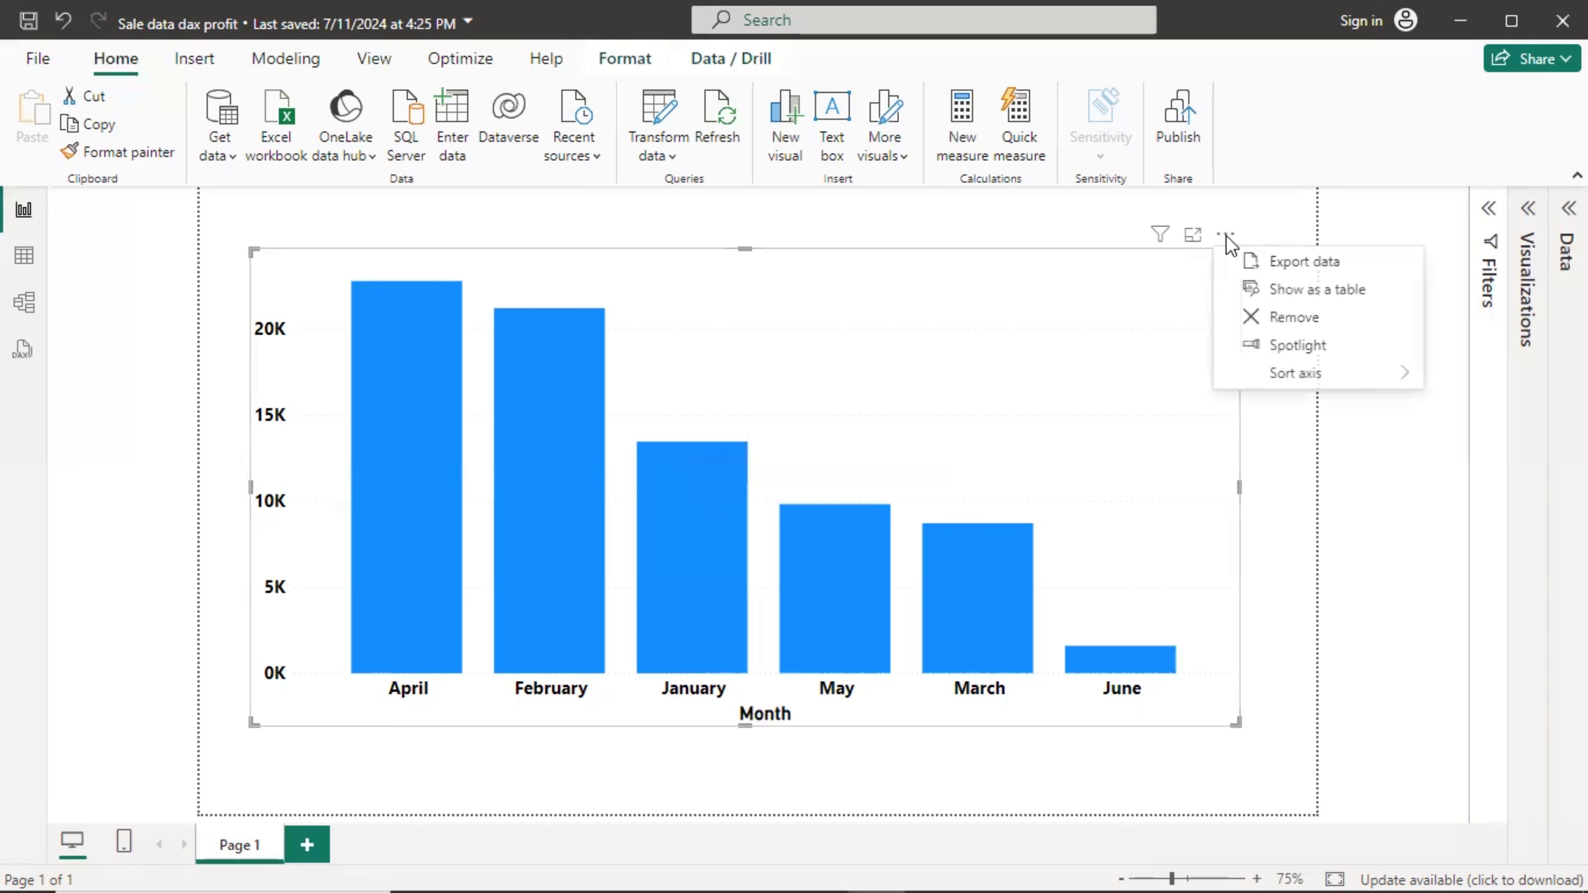
- Sort the column chart in ascending order of Sum of TotalSalePrice, and return it to descending order
mouse_move(1307, 375)
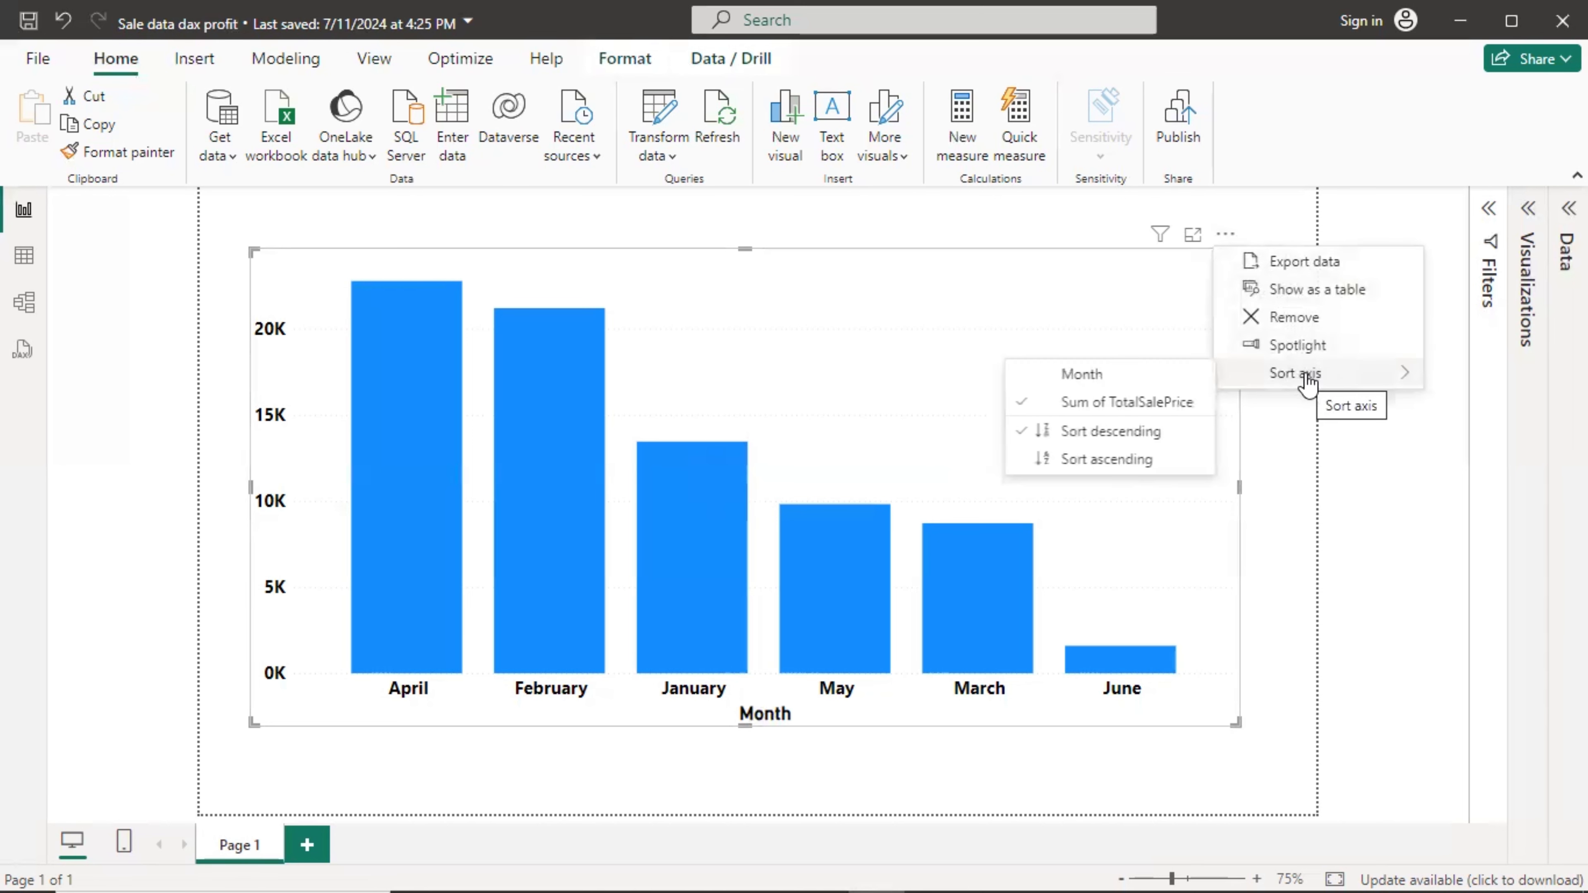
click(1080, 459)
mouse_move(1096, 464)
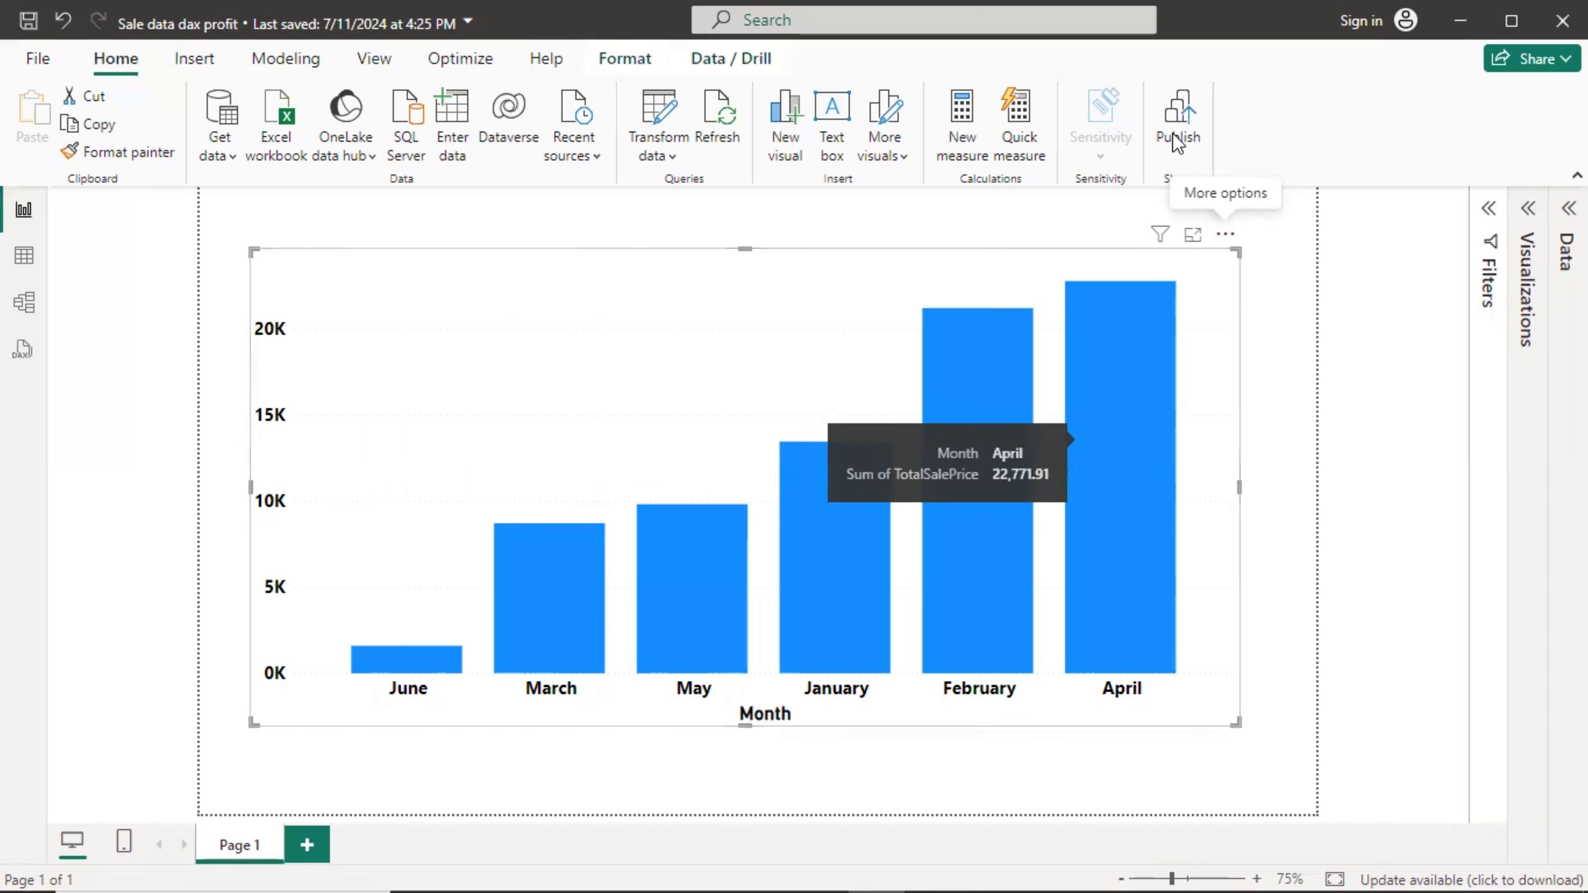
click(1226, 234)
mouse_move(1279, 373)
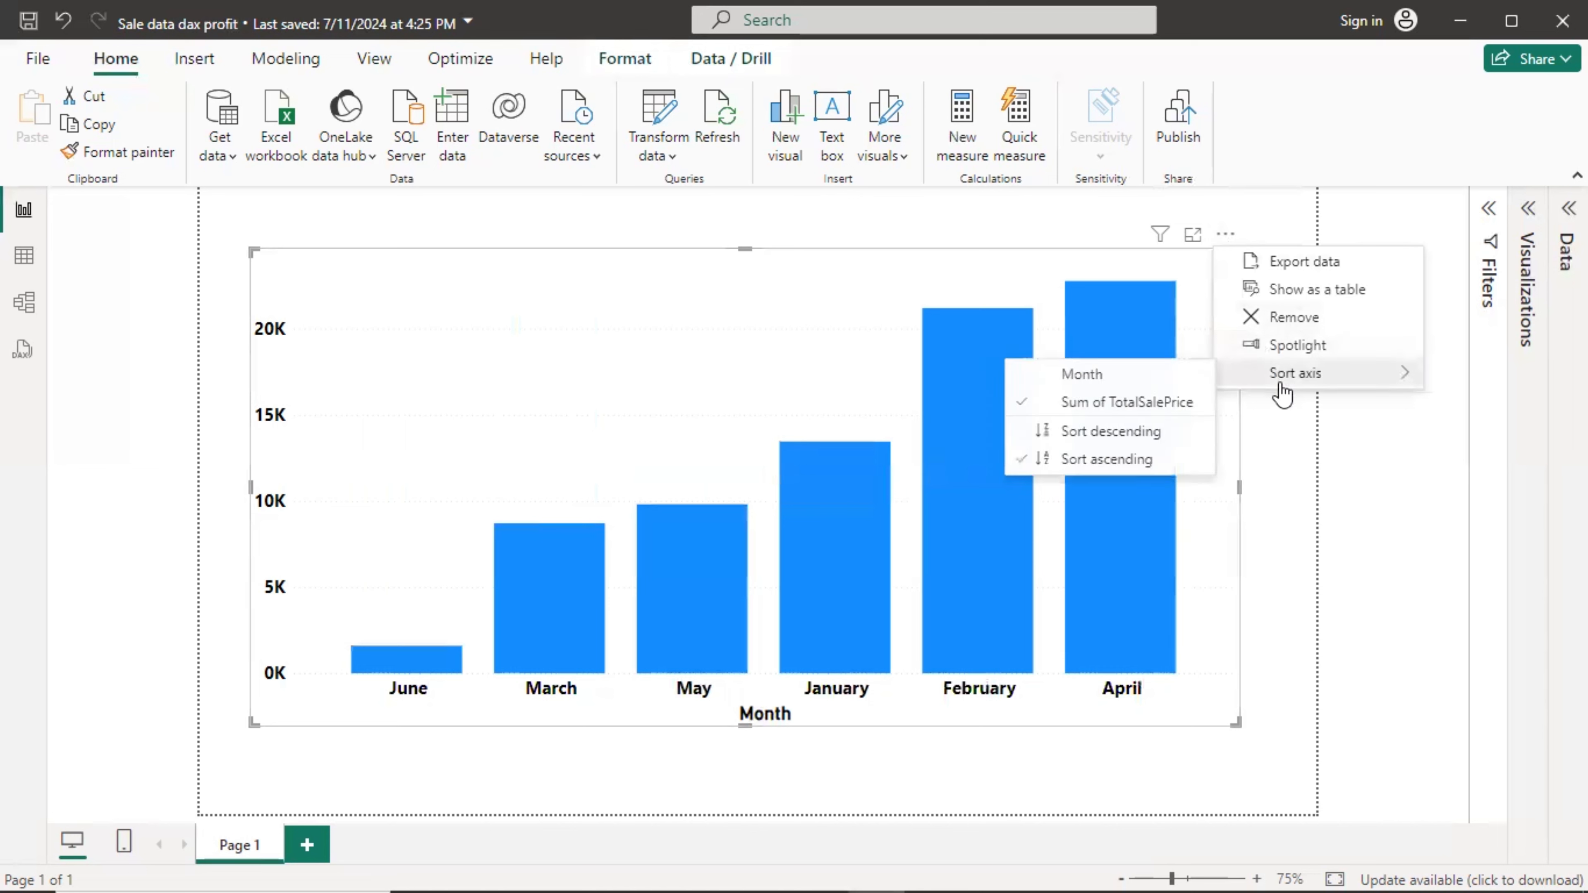
click(1057, 429)
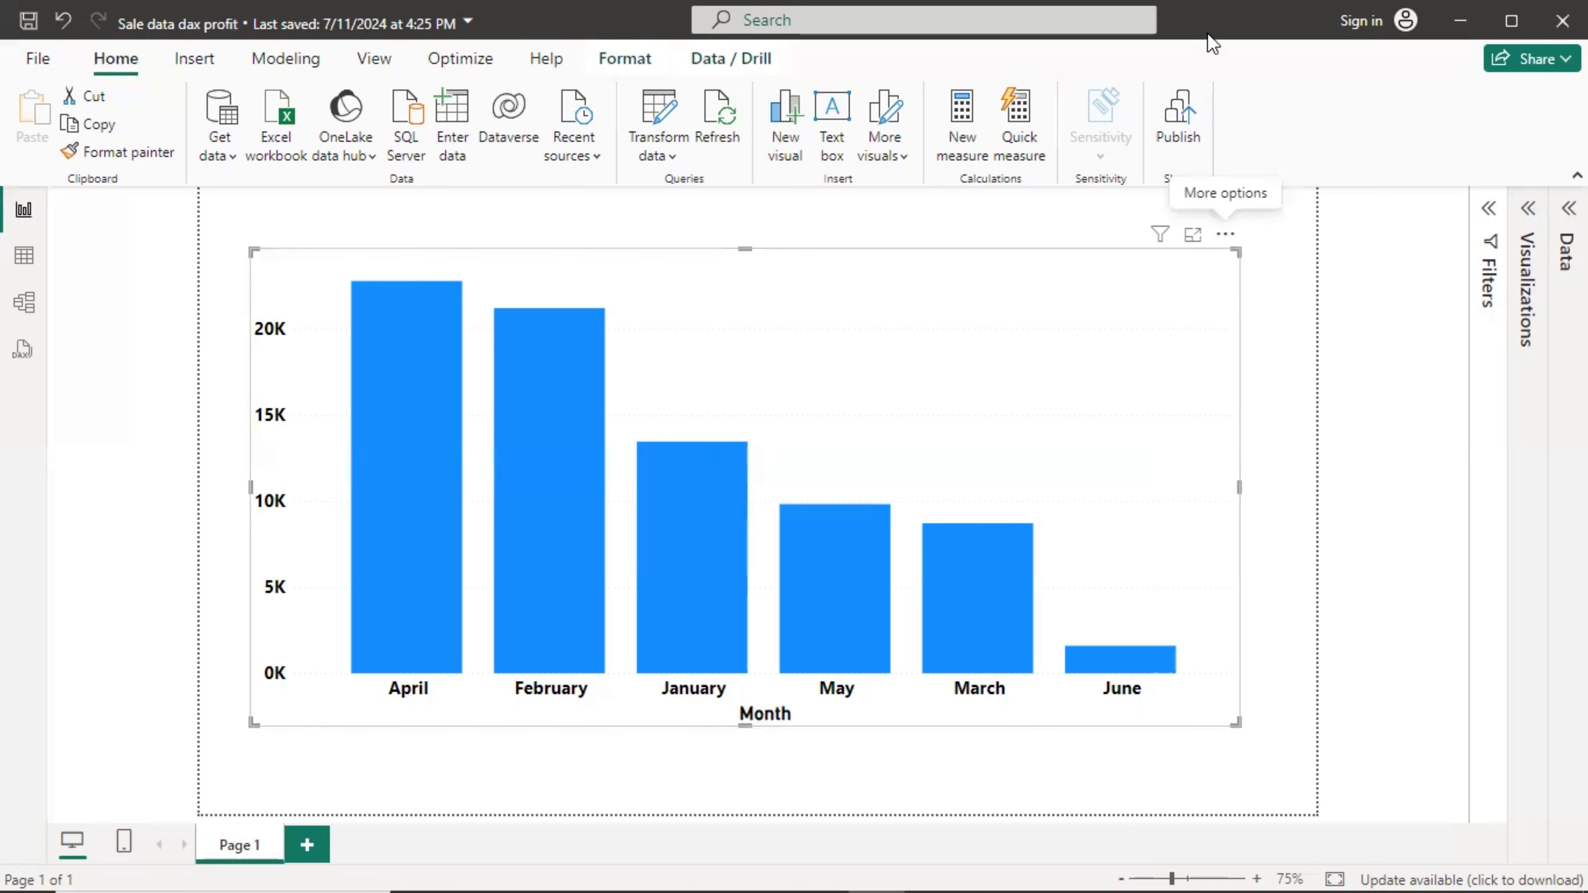
- Add a calculated column named Month Numeric to the Sample Sale Data table
click(24, 255)
scroll(386, 369, down, 3)
scroll(386, 364, up, 3)
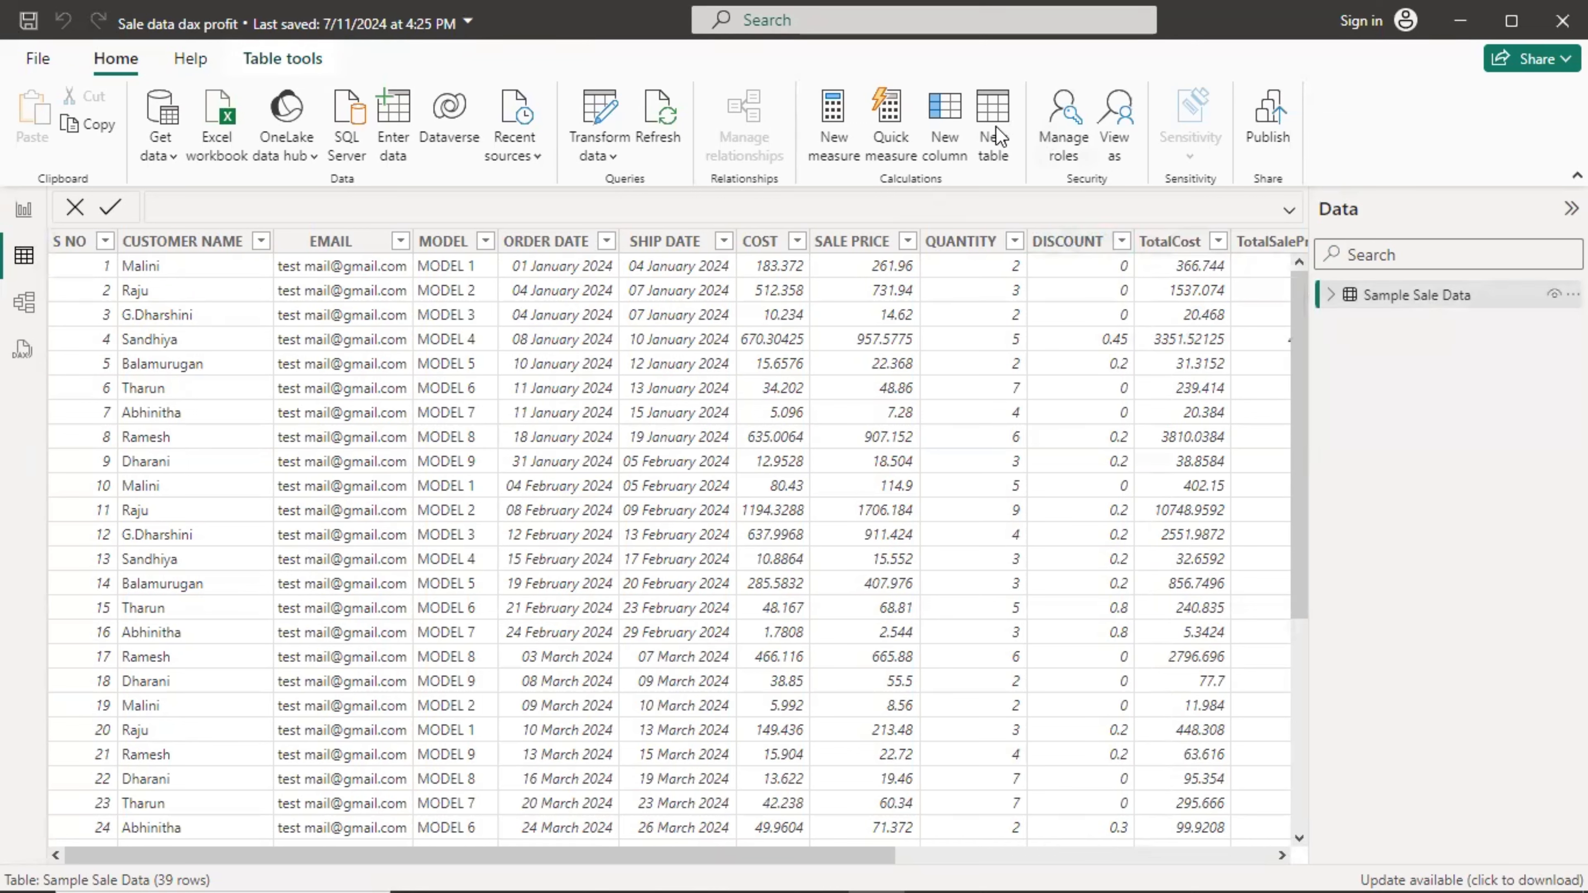
click(945, 122)
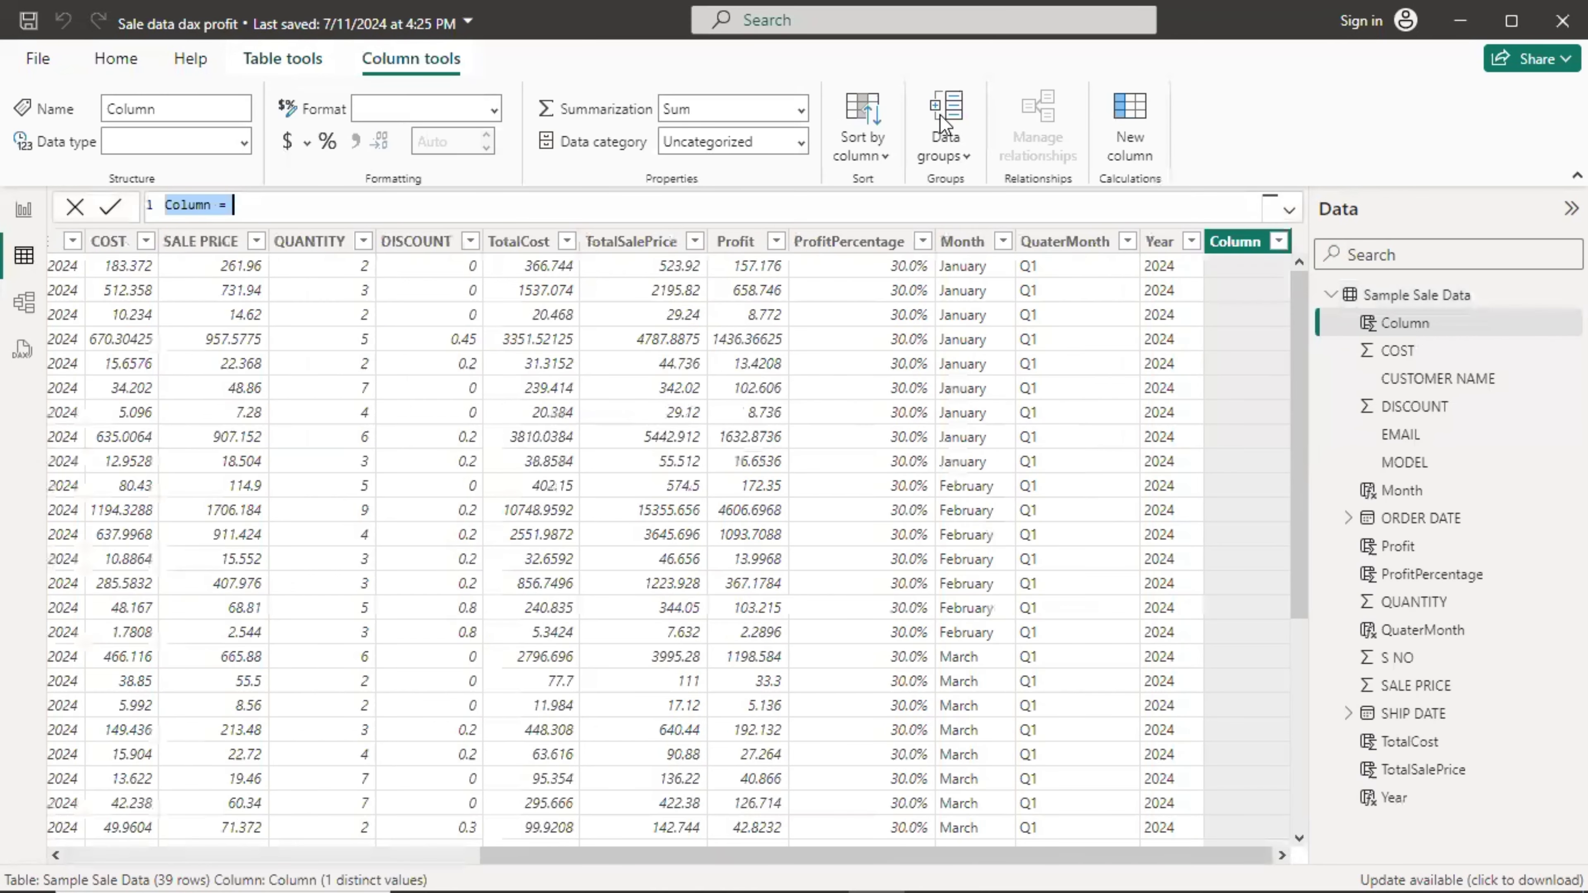
double_click(210, 205)
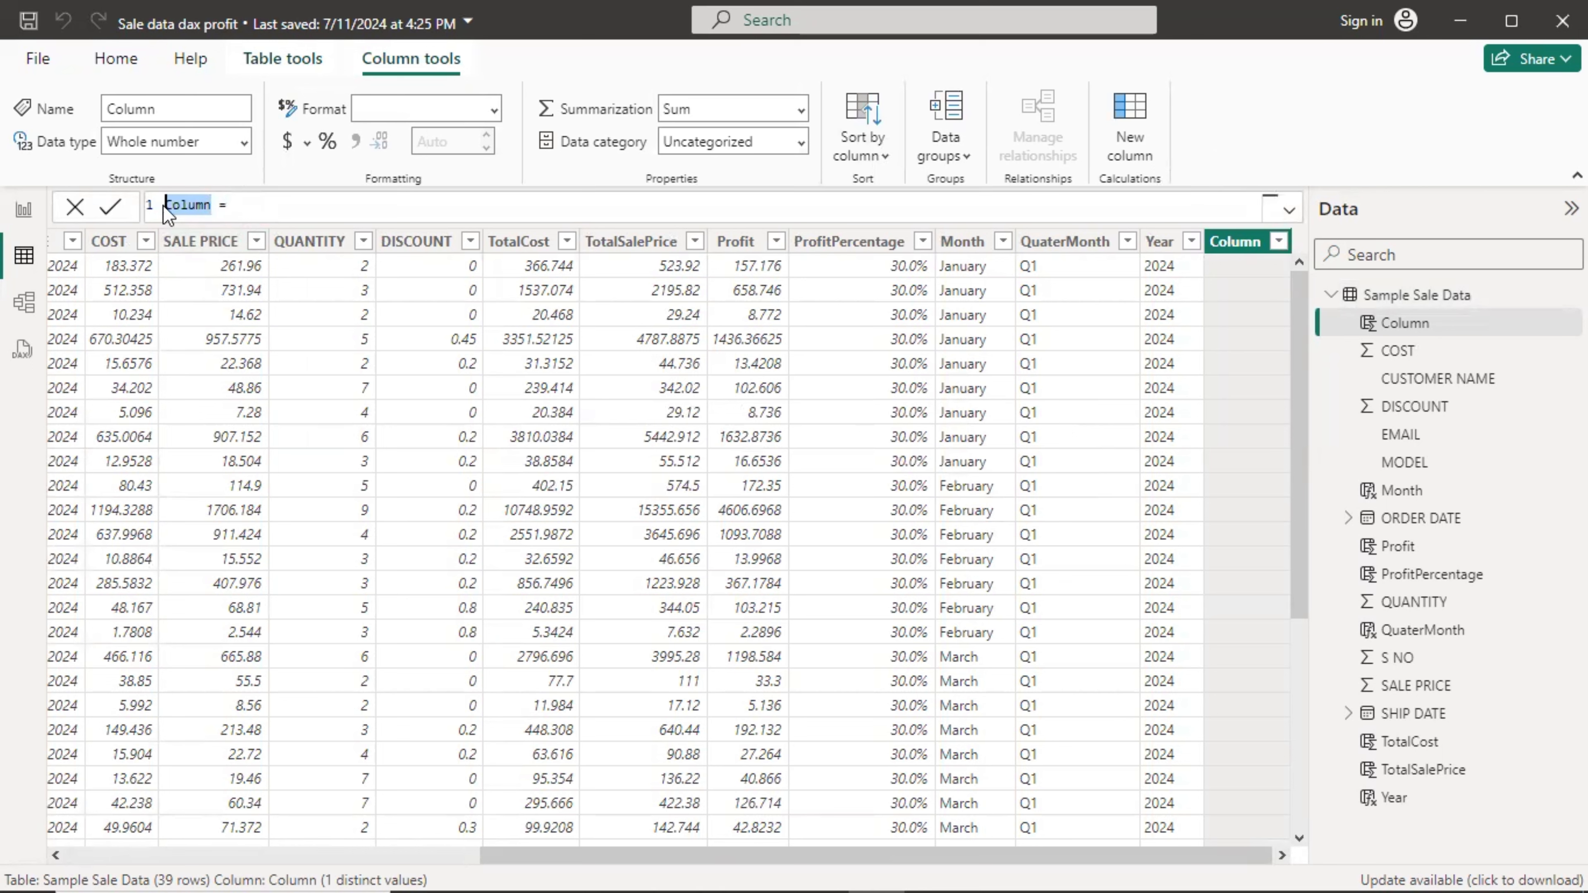
text(mONTH)
key(BackSpace)
key(BackSpace)
key(BackSpace)
key(BackSpace)
key(BackSpace)
text(Month Numeric)
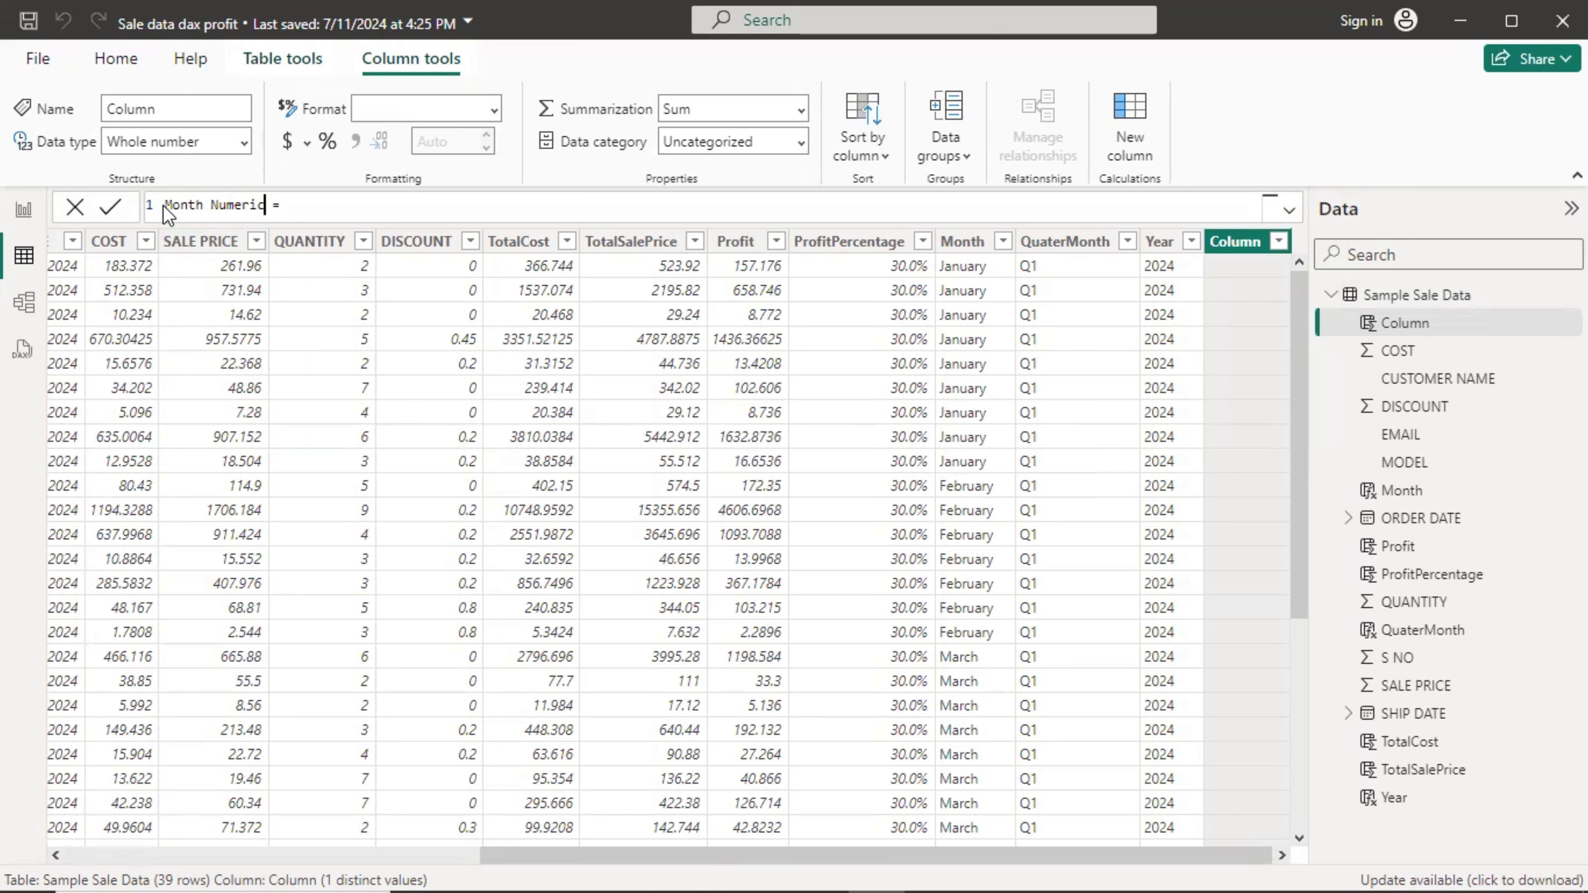
- Begin the column's formula with the FORMAT function, using 'Sample Sale Data'[ORDER DATE] as its value
click(286, 206)
text(f)
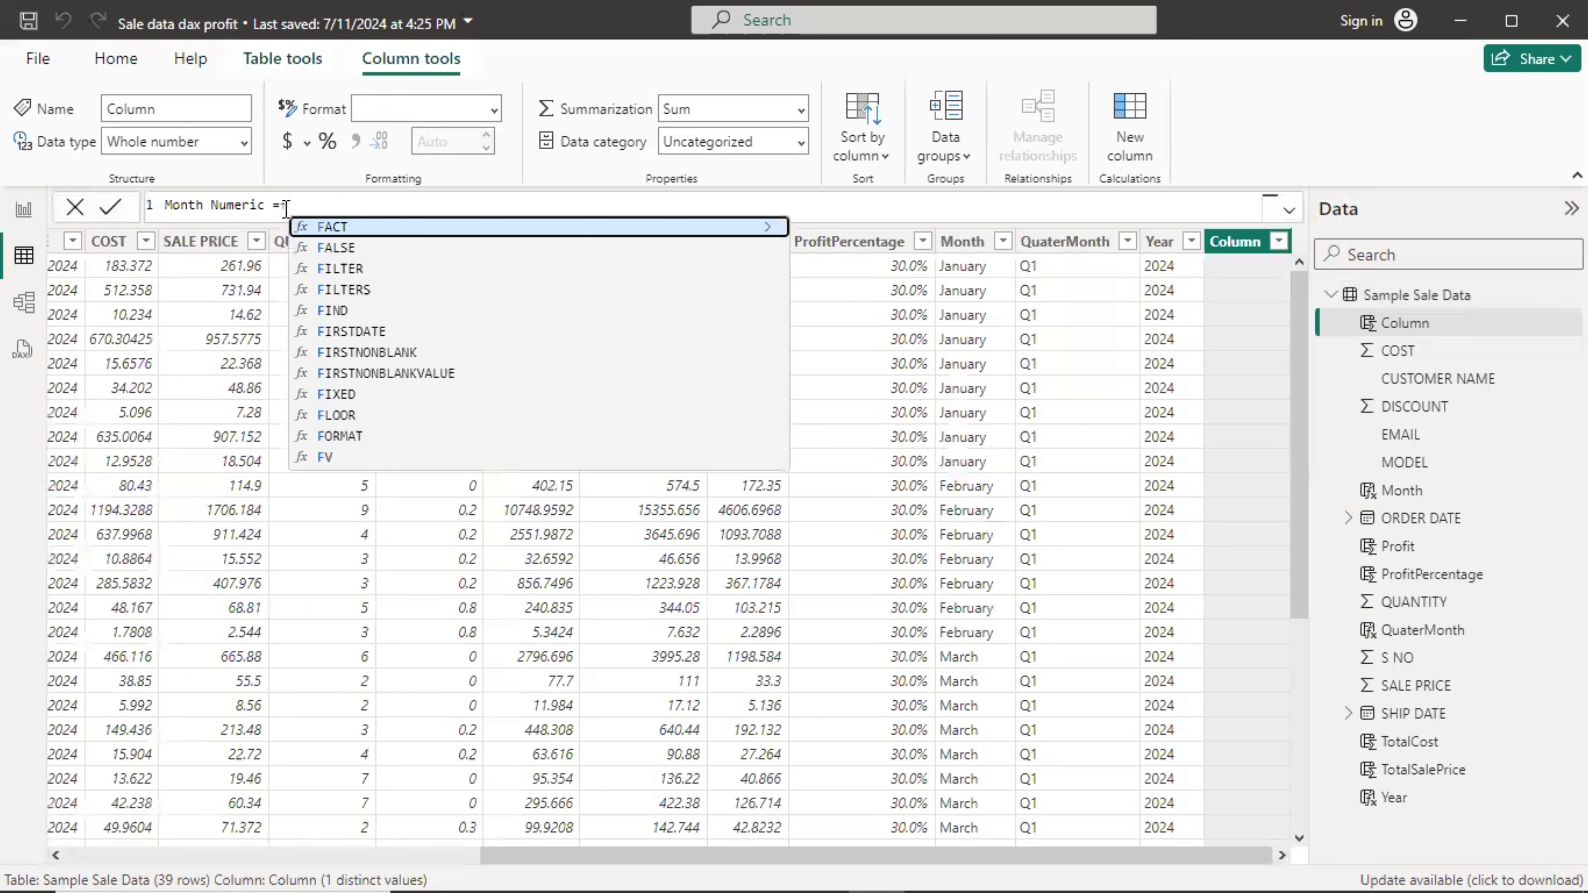
text(orm)
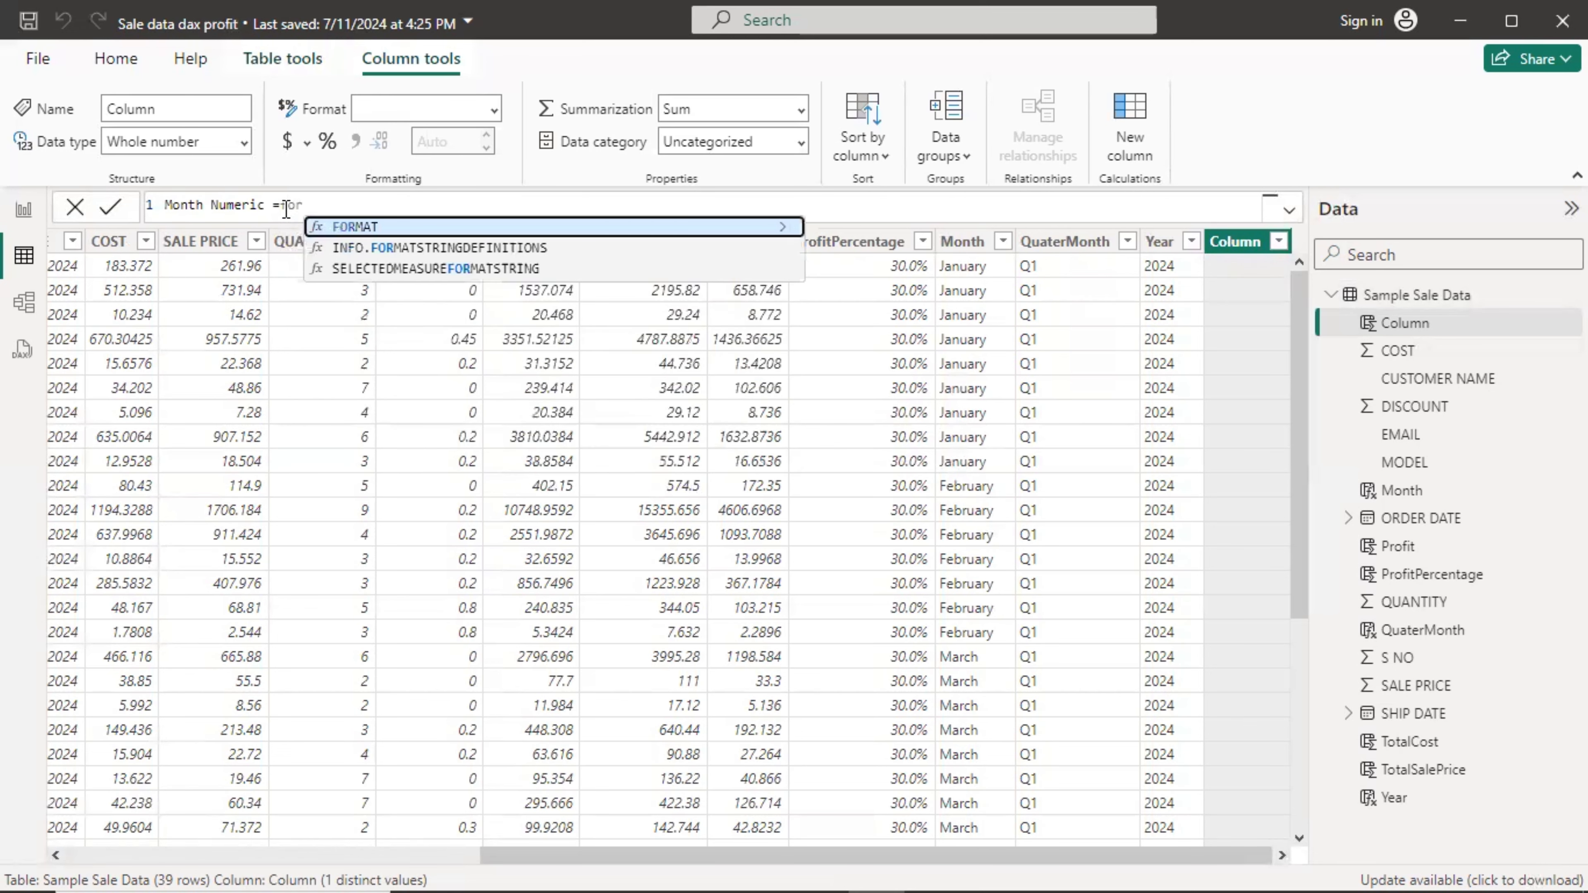
key(Tab)
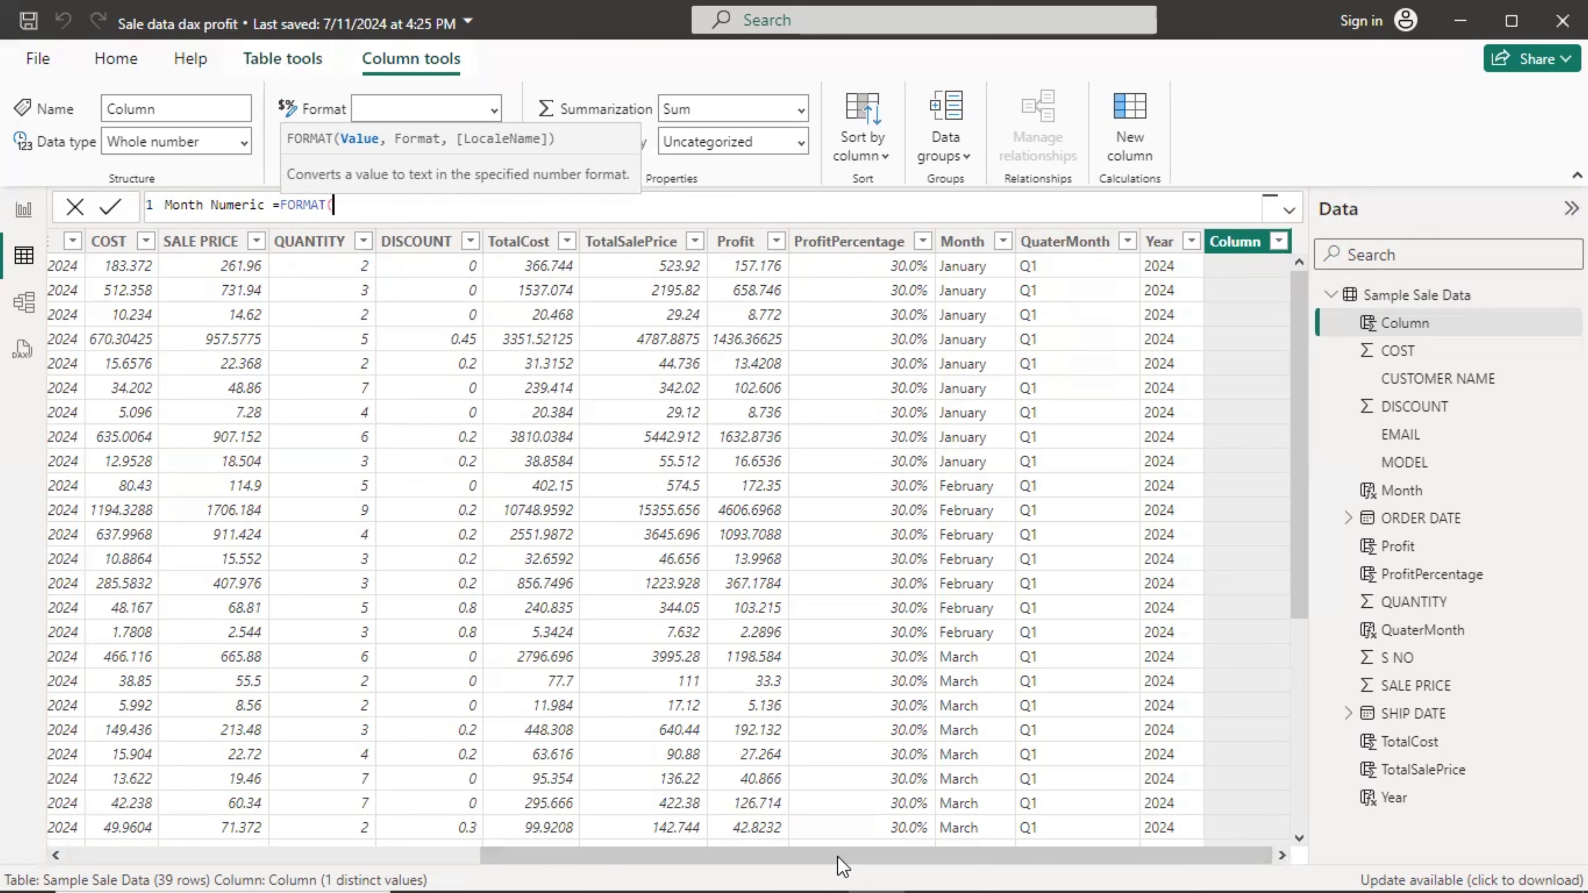
drag(784, 857, 347, 844)
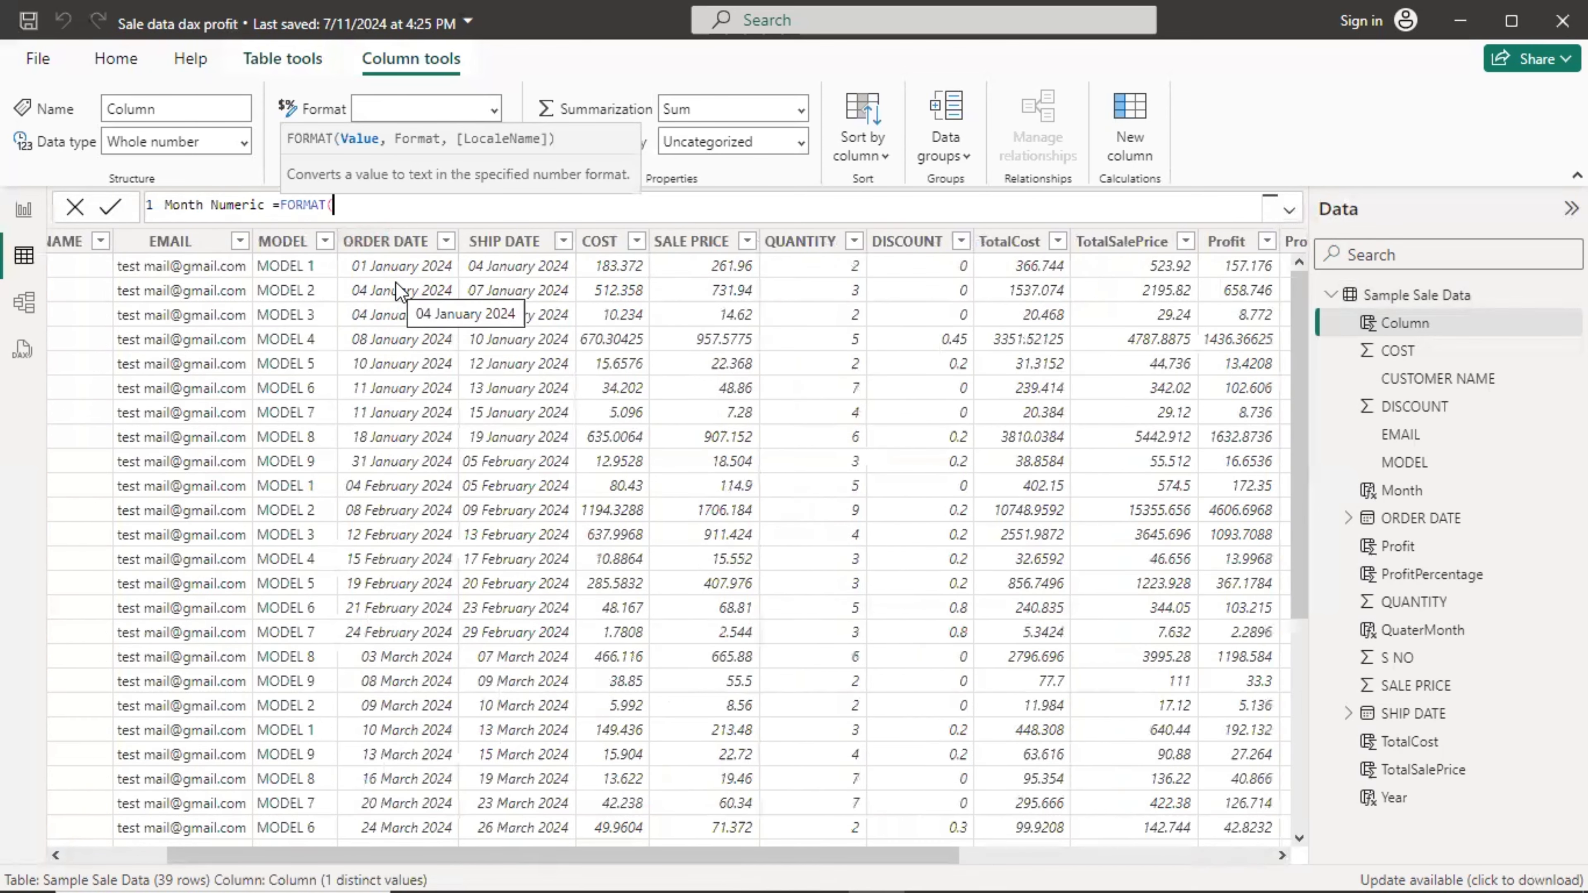
text(sa)
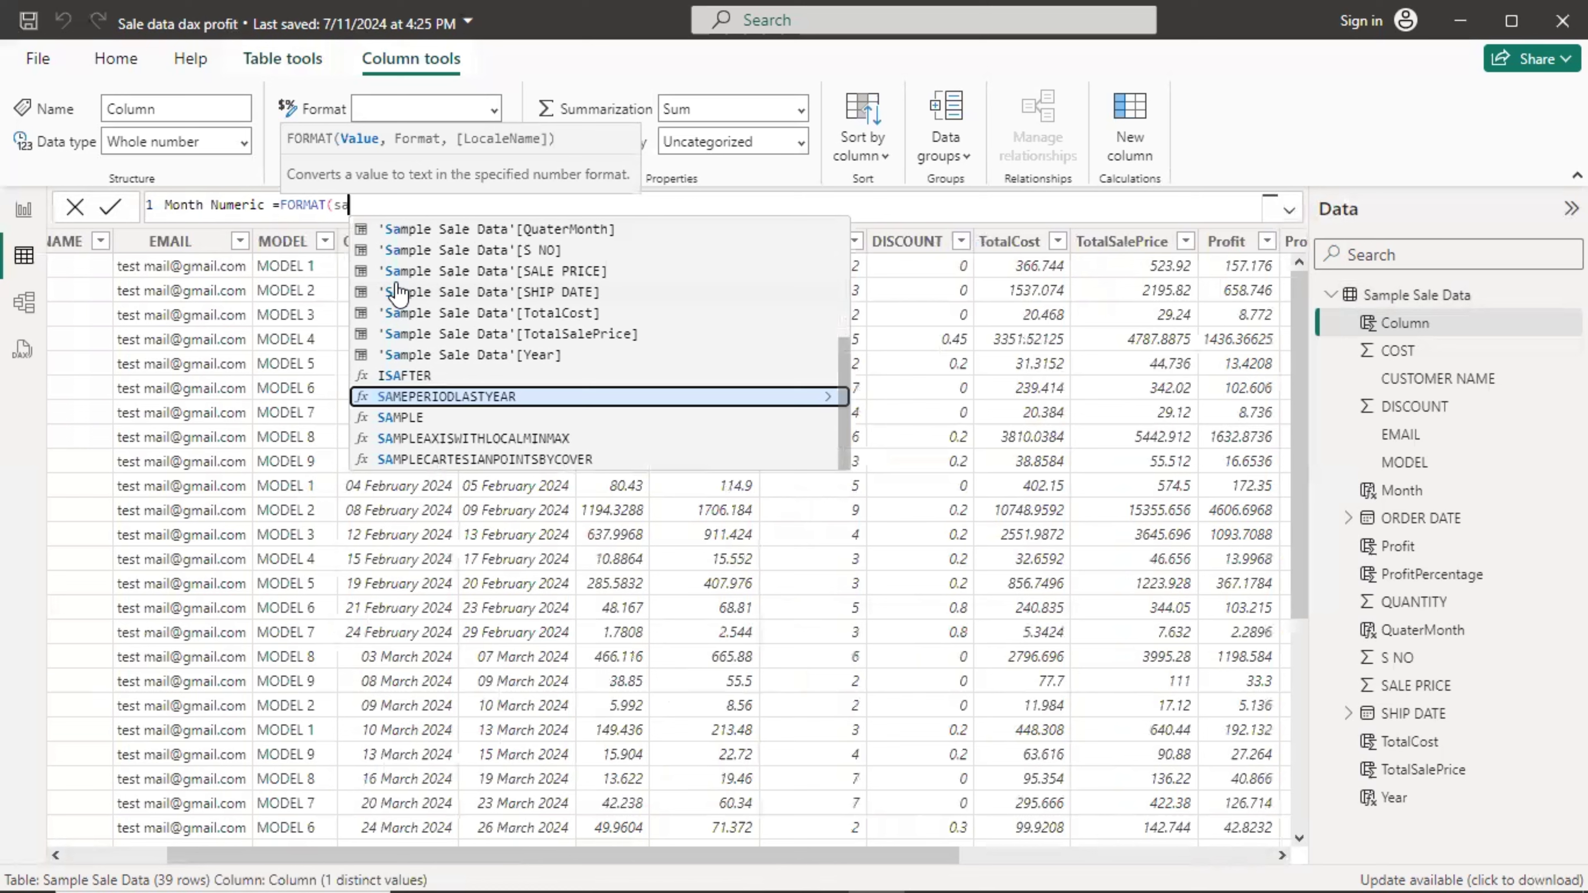
key(Up)
key(Up)
key(Up)
key(Up)
key(Up)
key(Up)
key(Up)
key(Up)
key(Up)
key(Up)
key(Up)
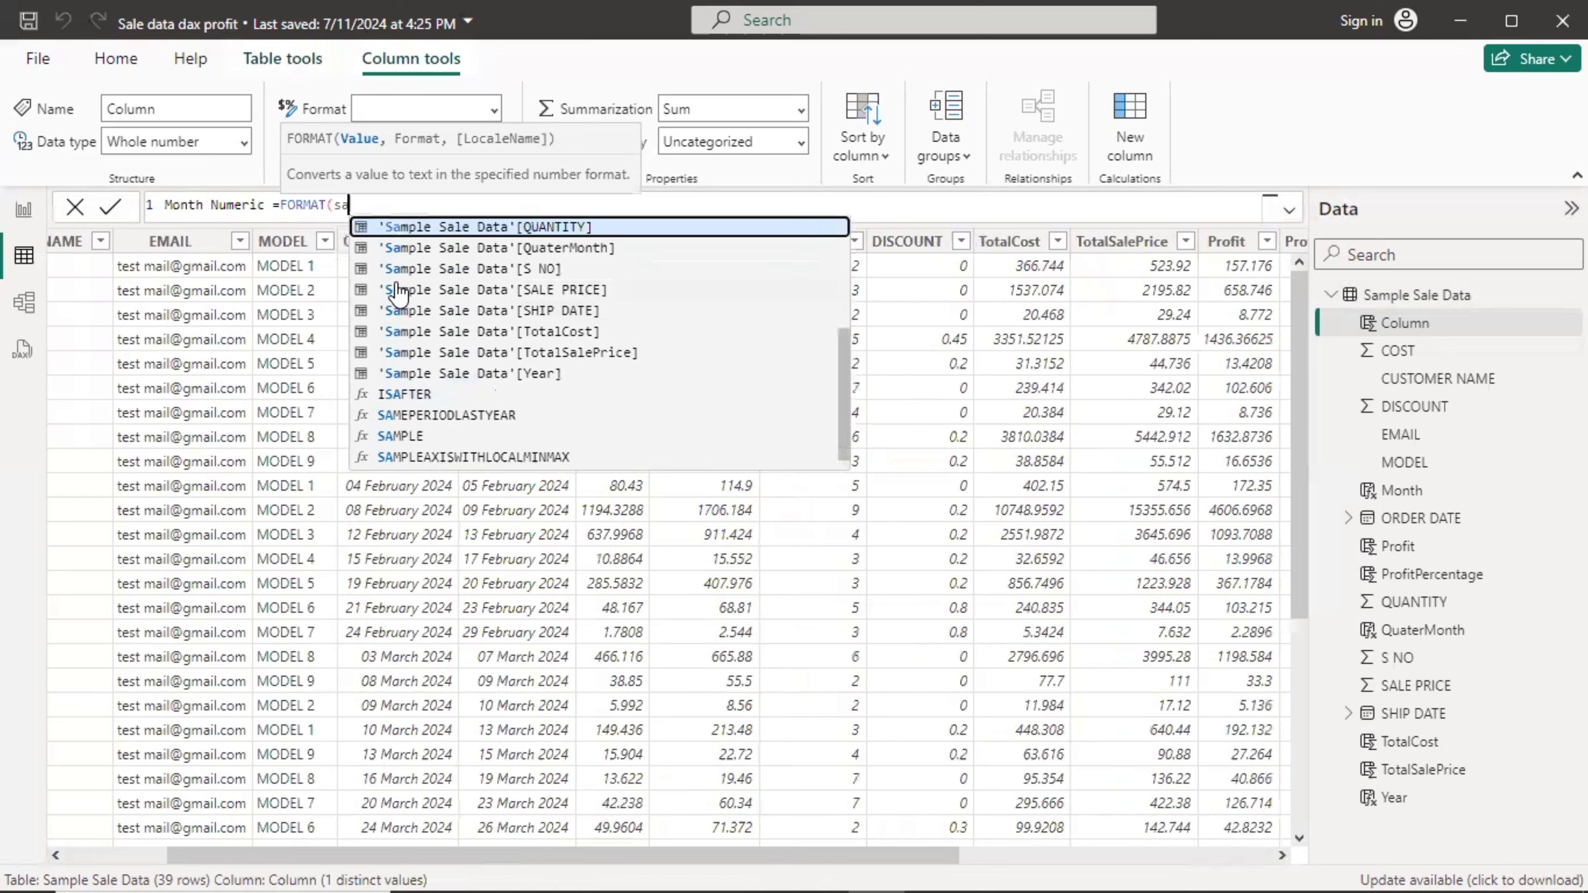
key(Up)
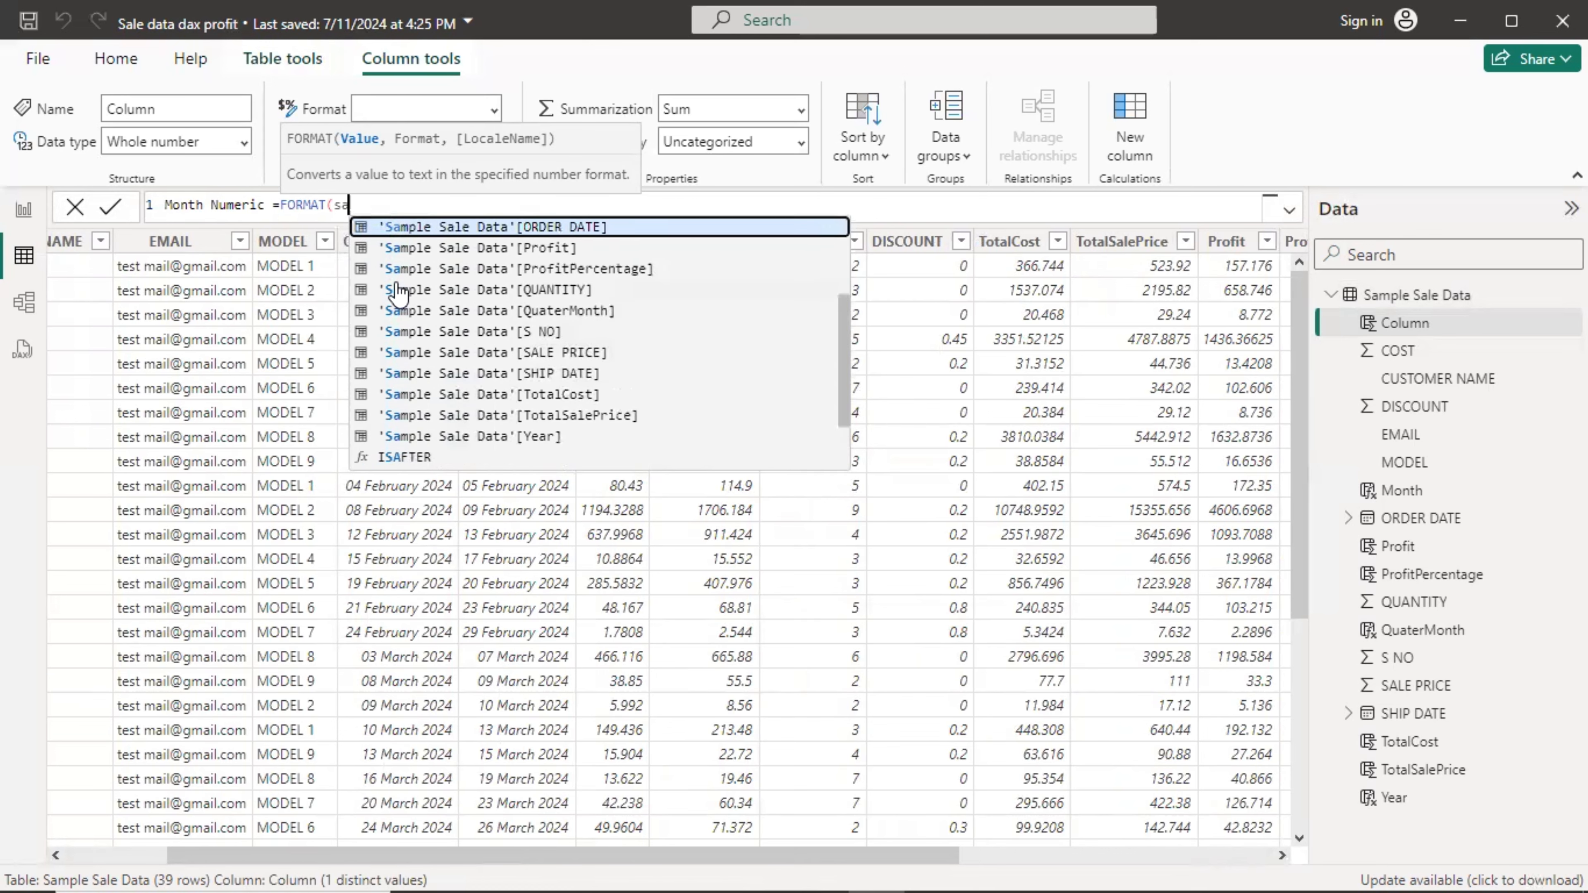
key(Tab)
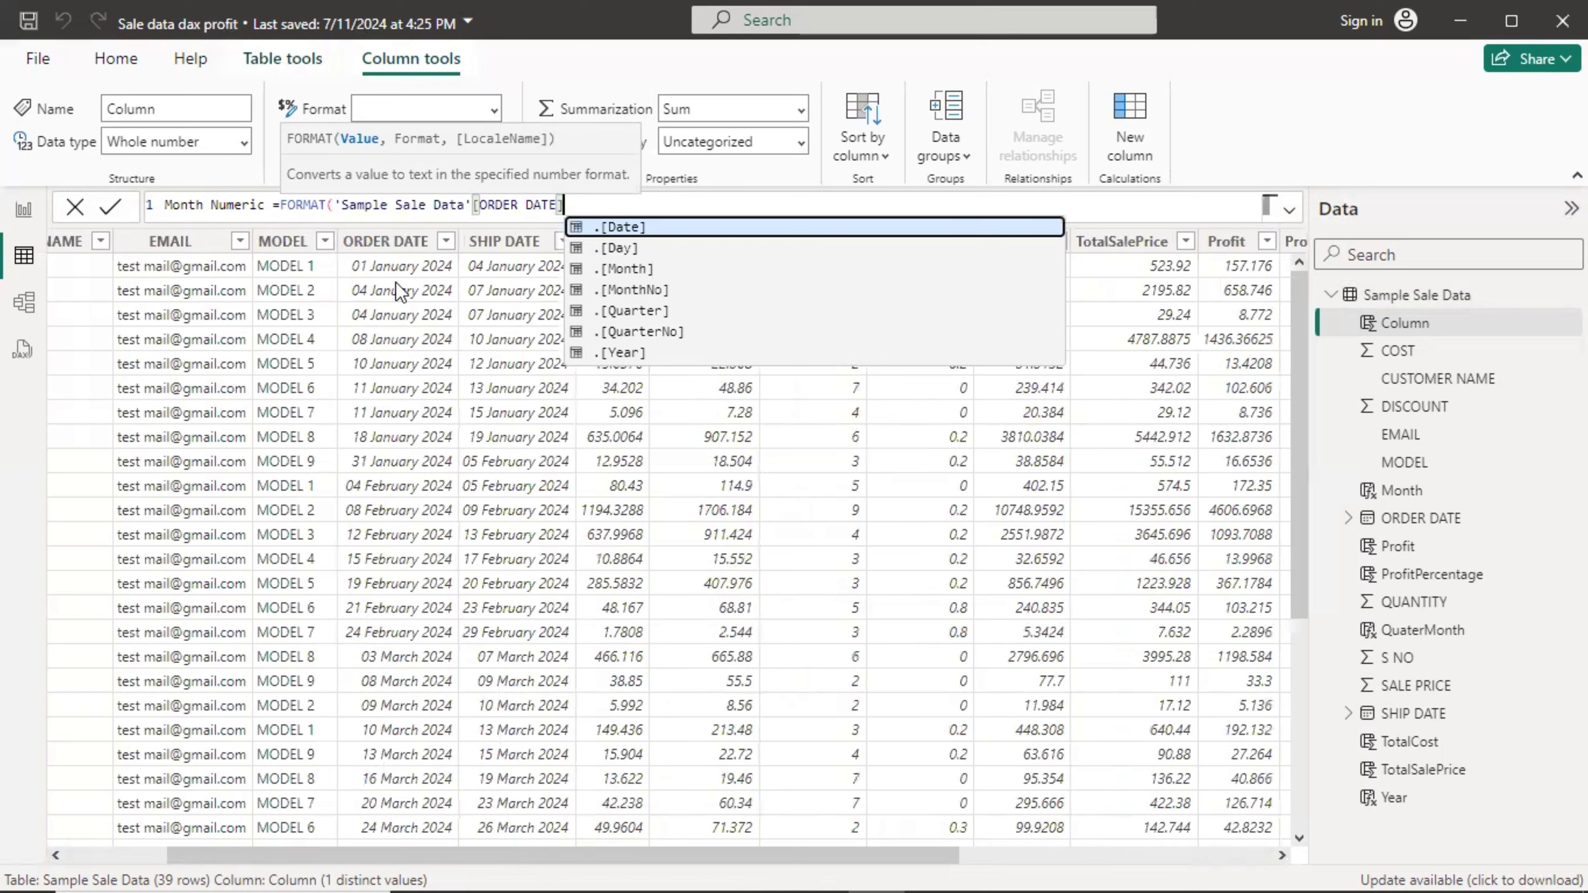
- Complete the FORMAT formula with the format string "mm" and commit the calculated column
text("")
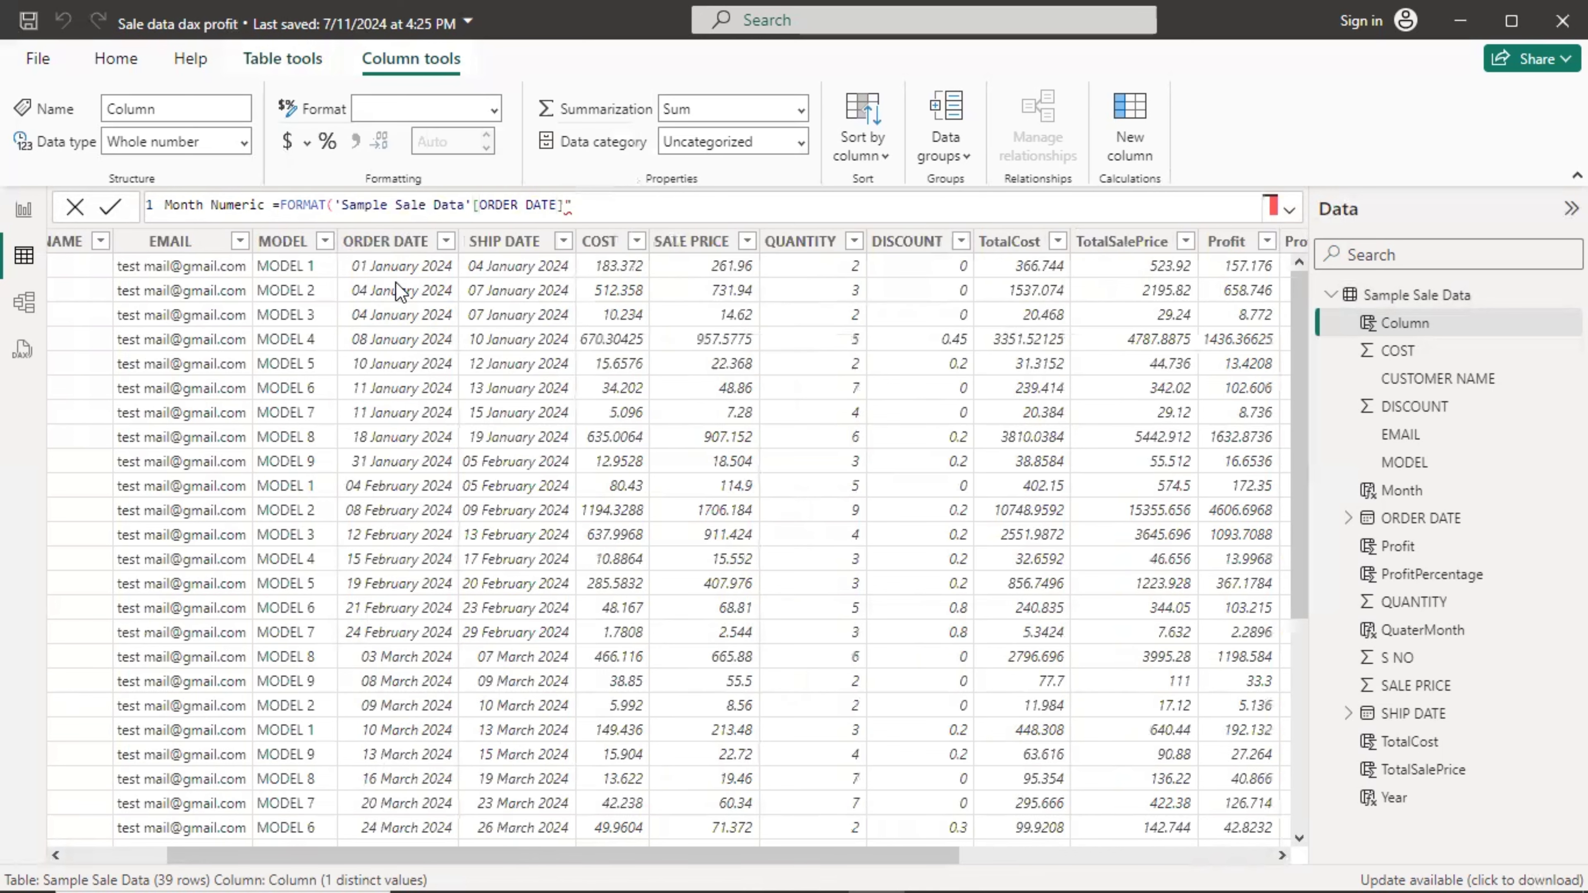
key(Left)
key(Left)
text(,)
key(Right)
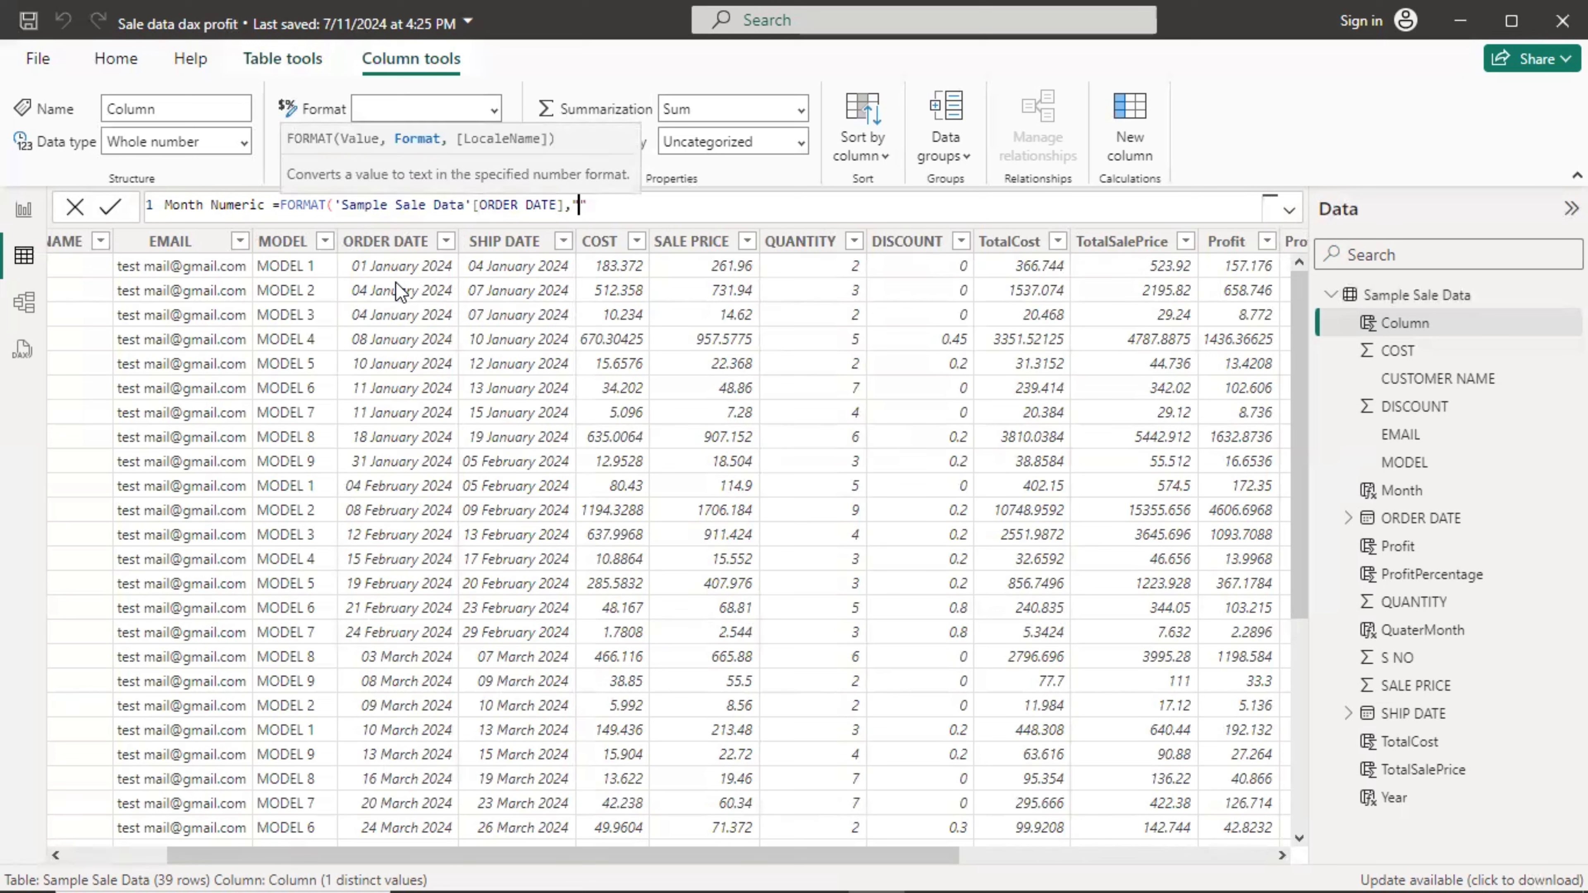
text(mm)
key(Right)
text())
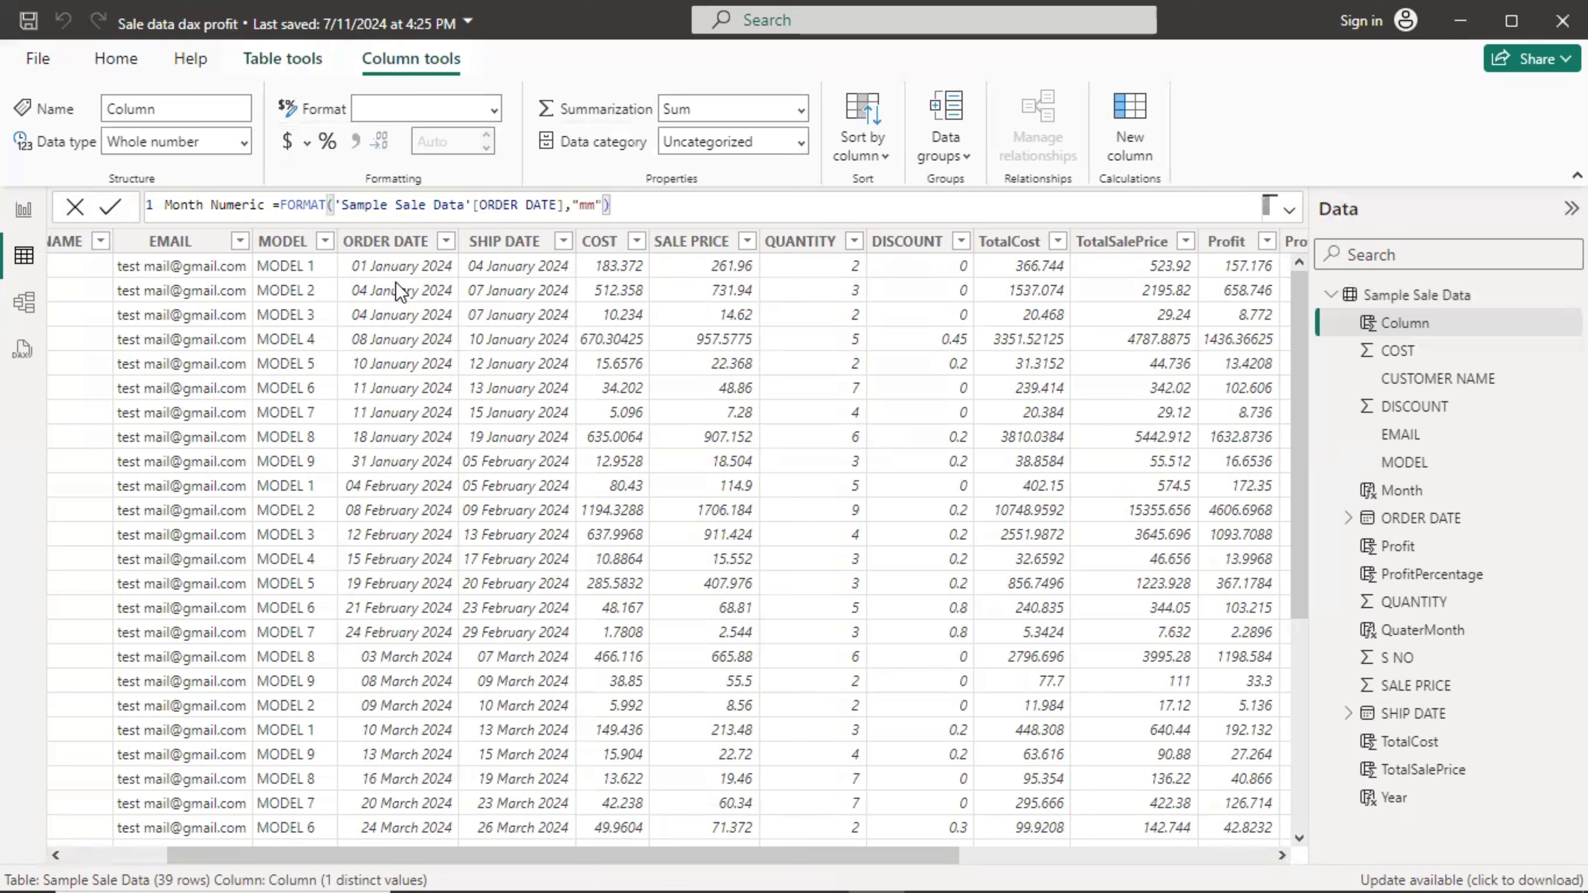
key(Return)
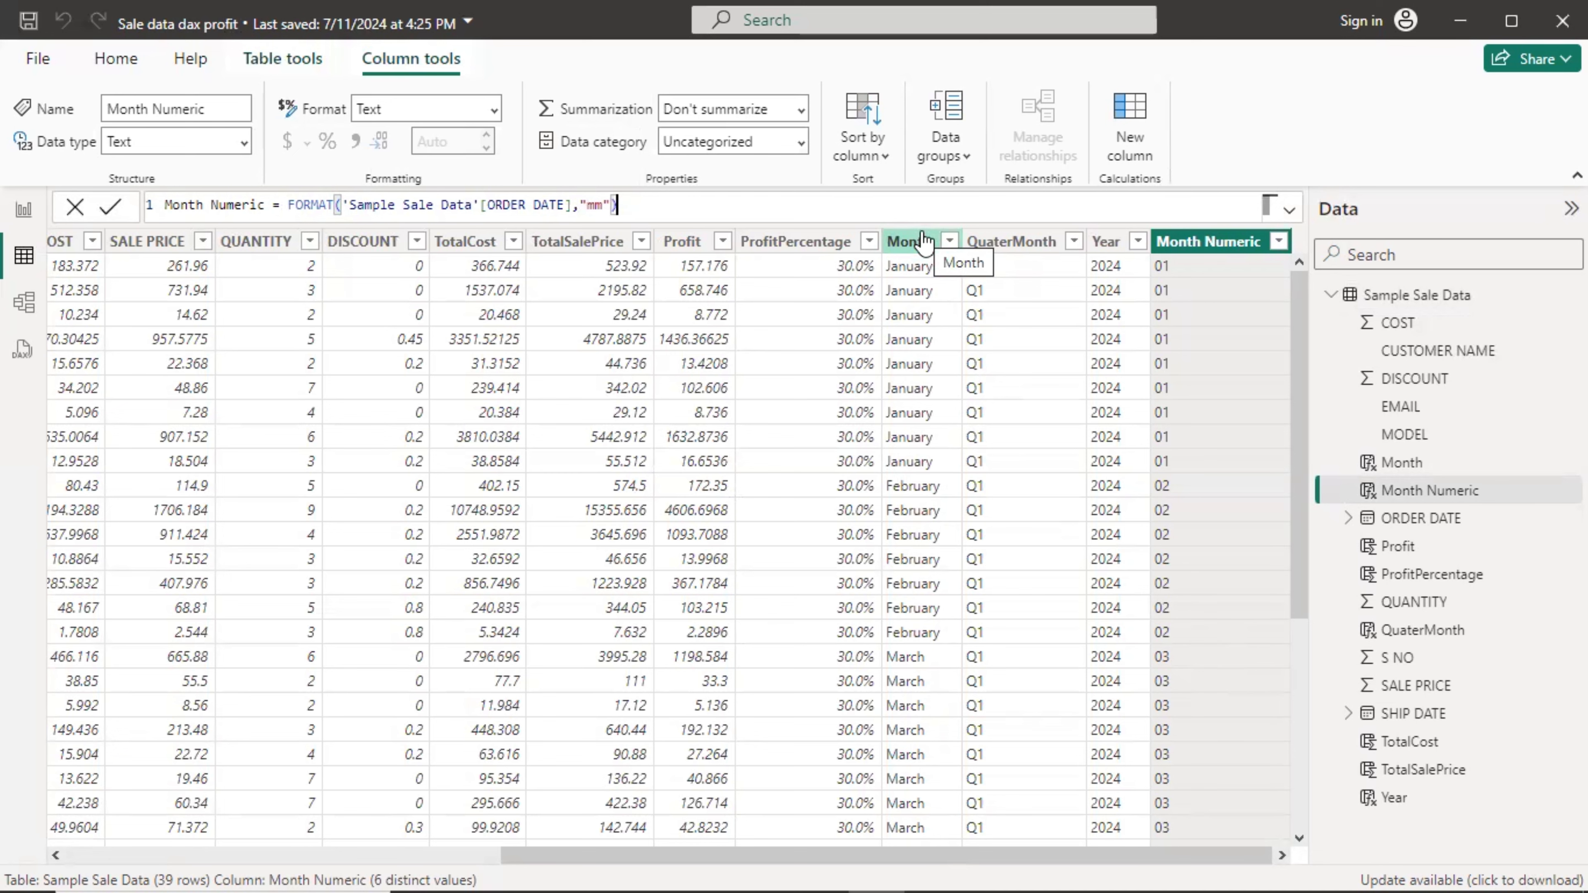
- Review the Month and Month Numeric columns and their formulas in the data table
drag(825, 857, 703, 857)
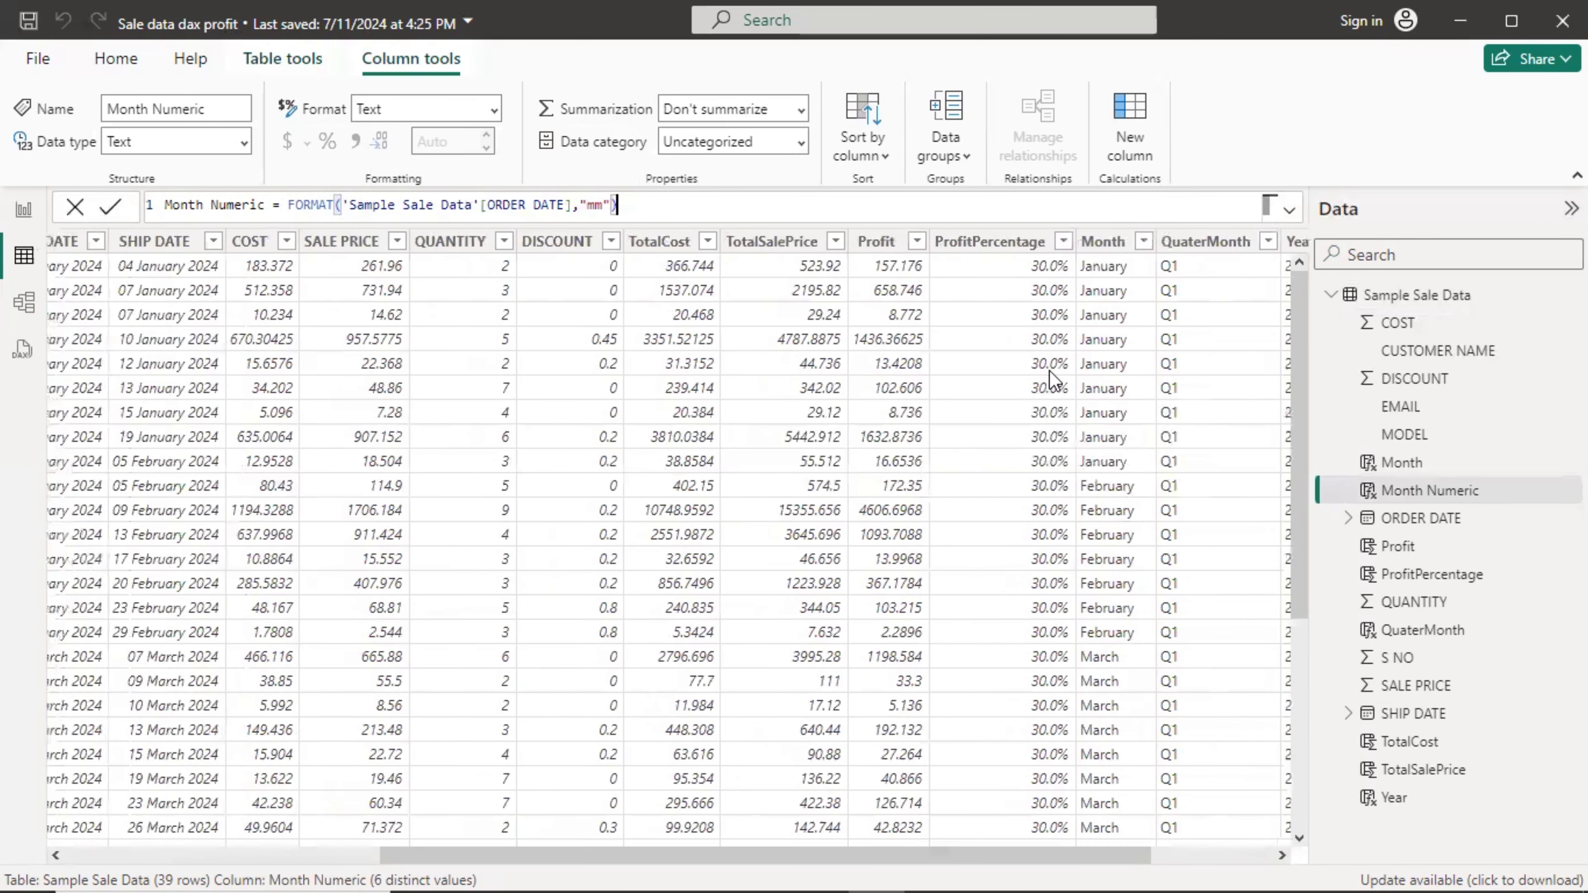
click(1118, 240)
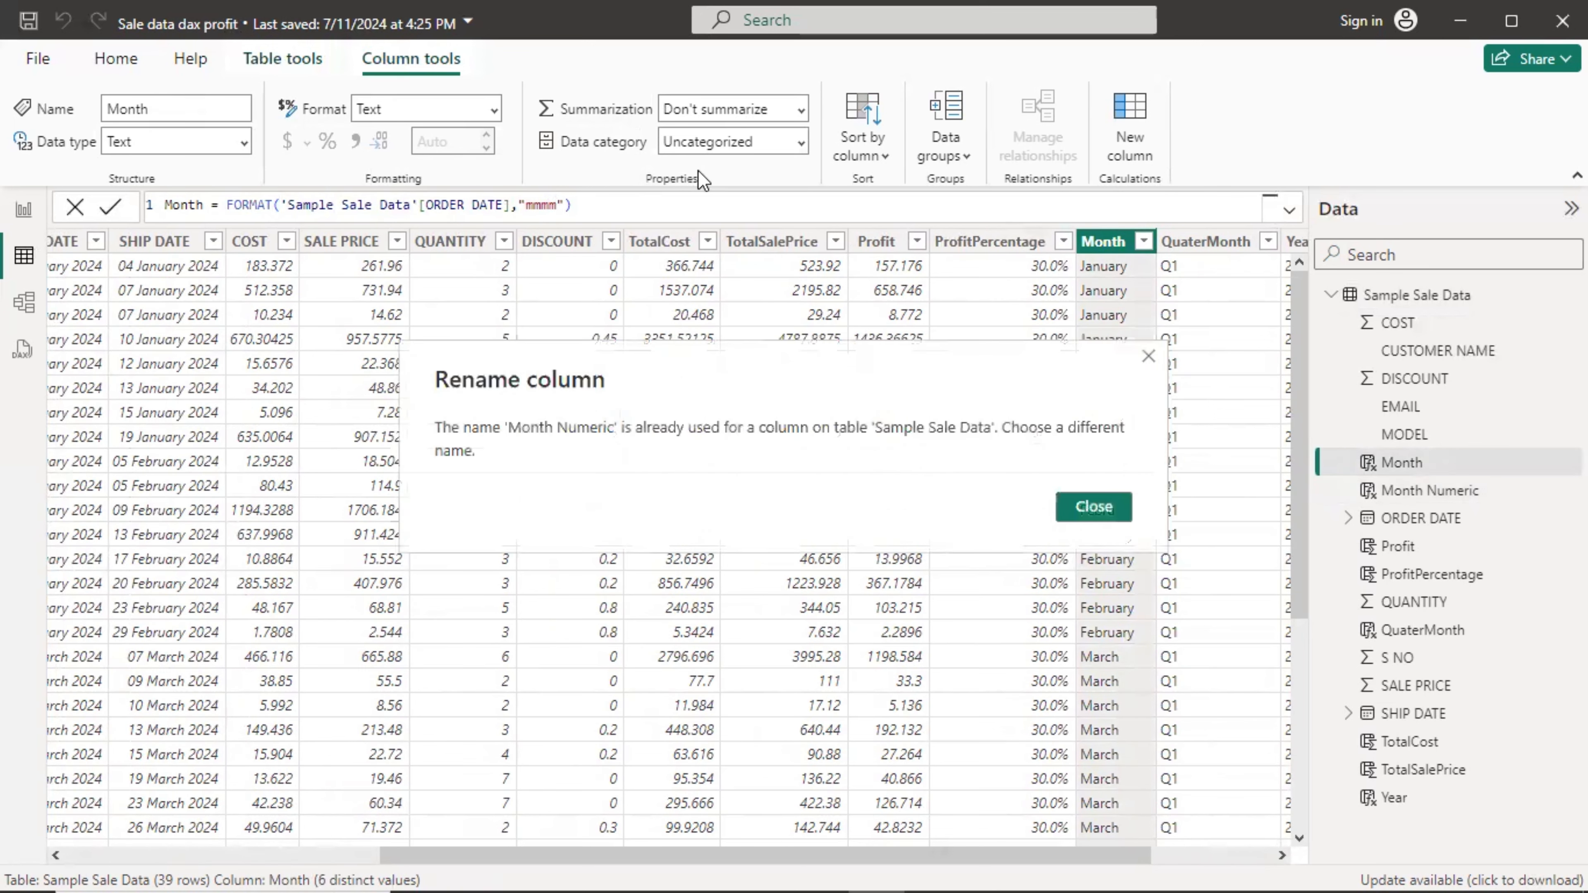
click(1150, 353)
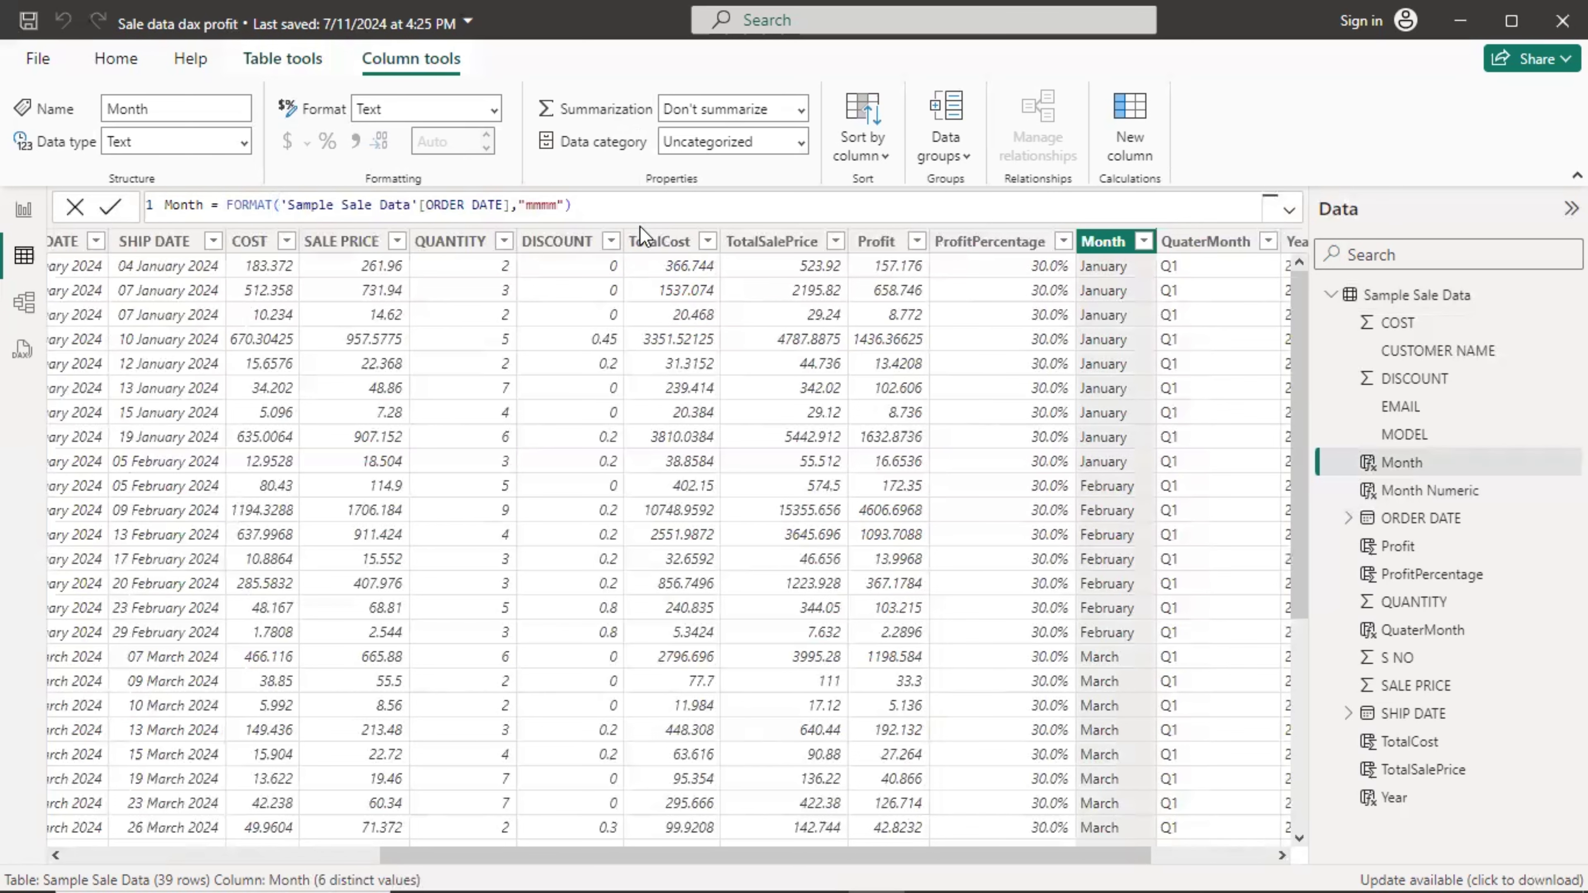
scroll(643, 237, right, 3)
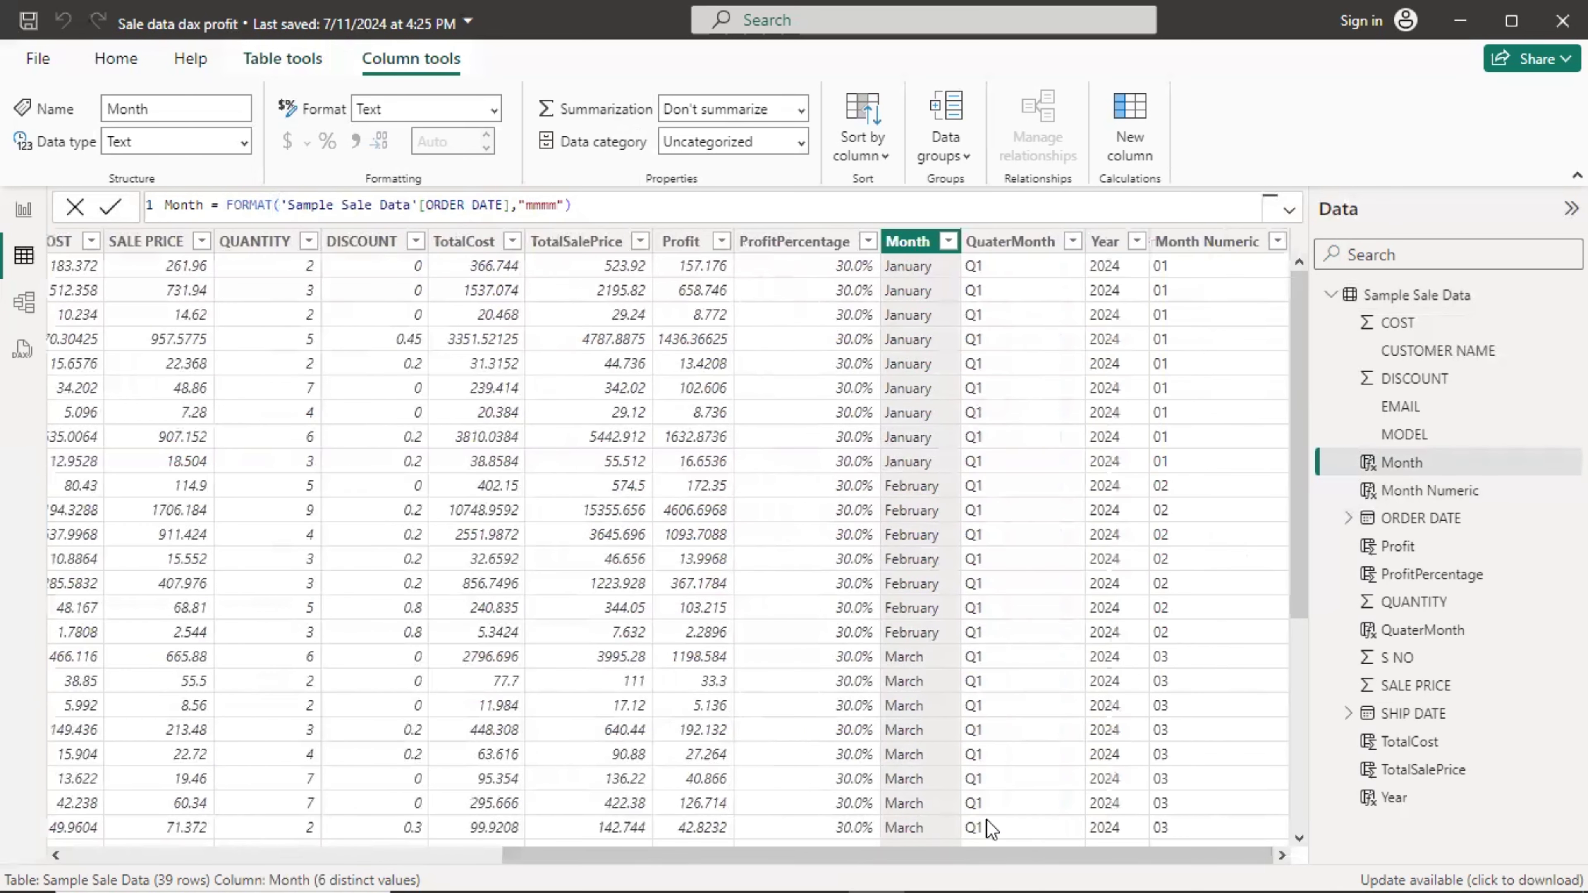
click(1195, 241)
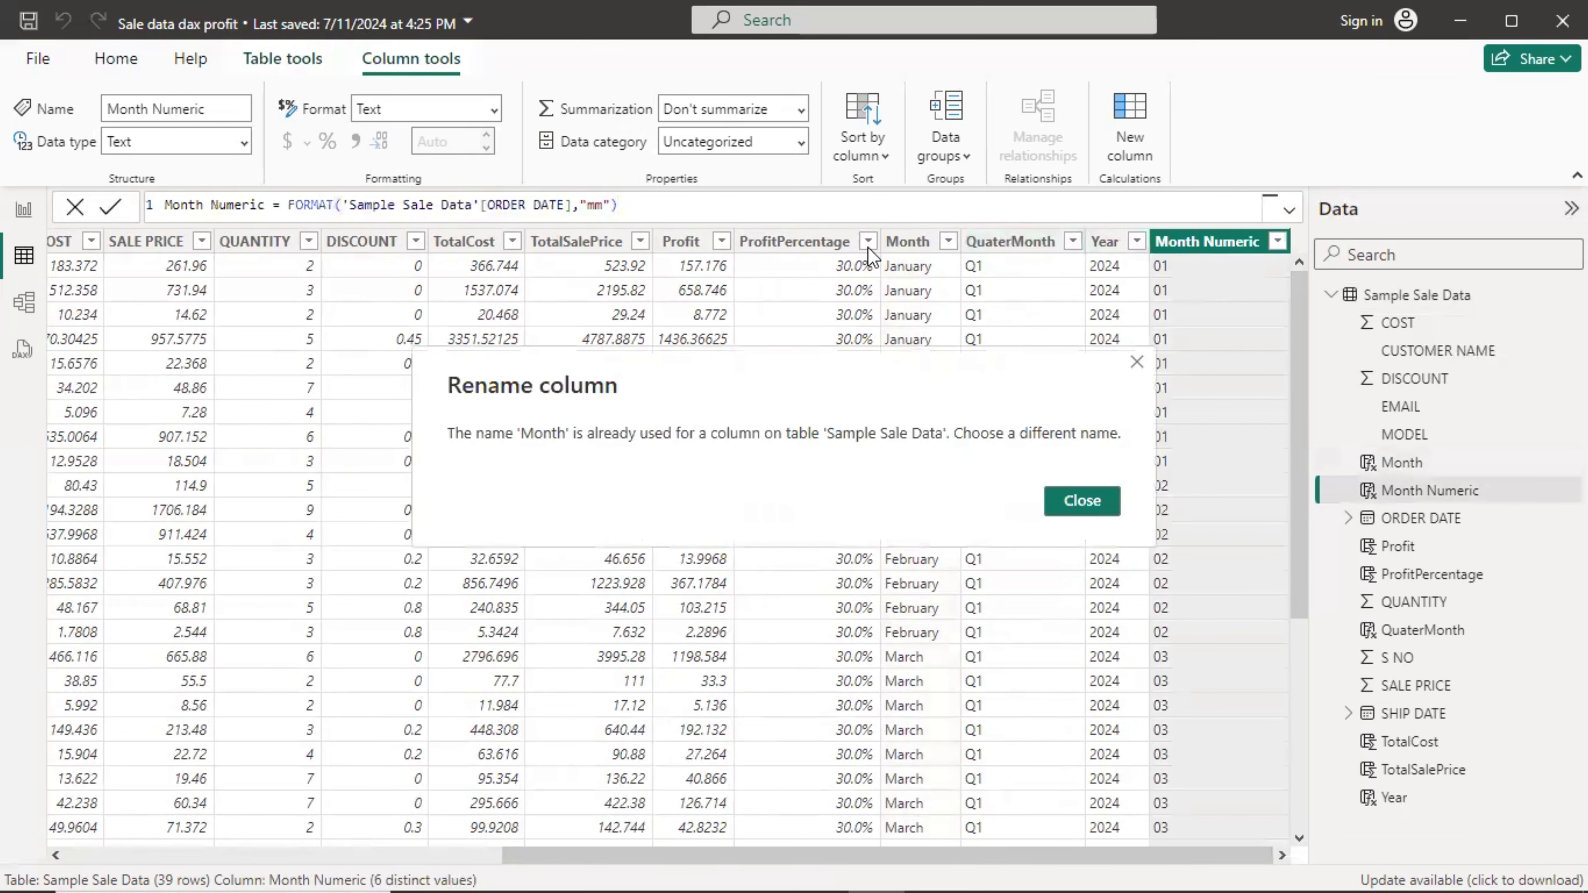
click(1083, 504)
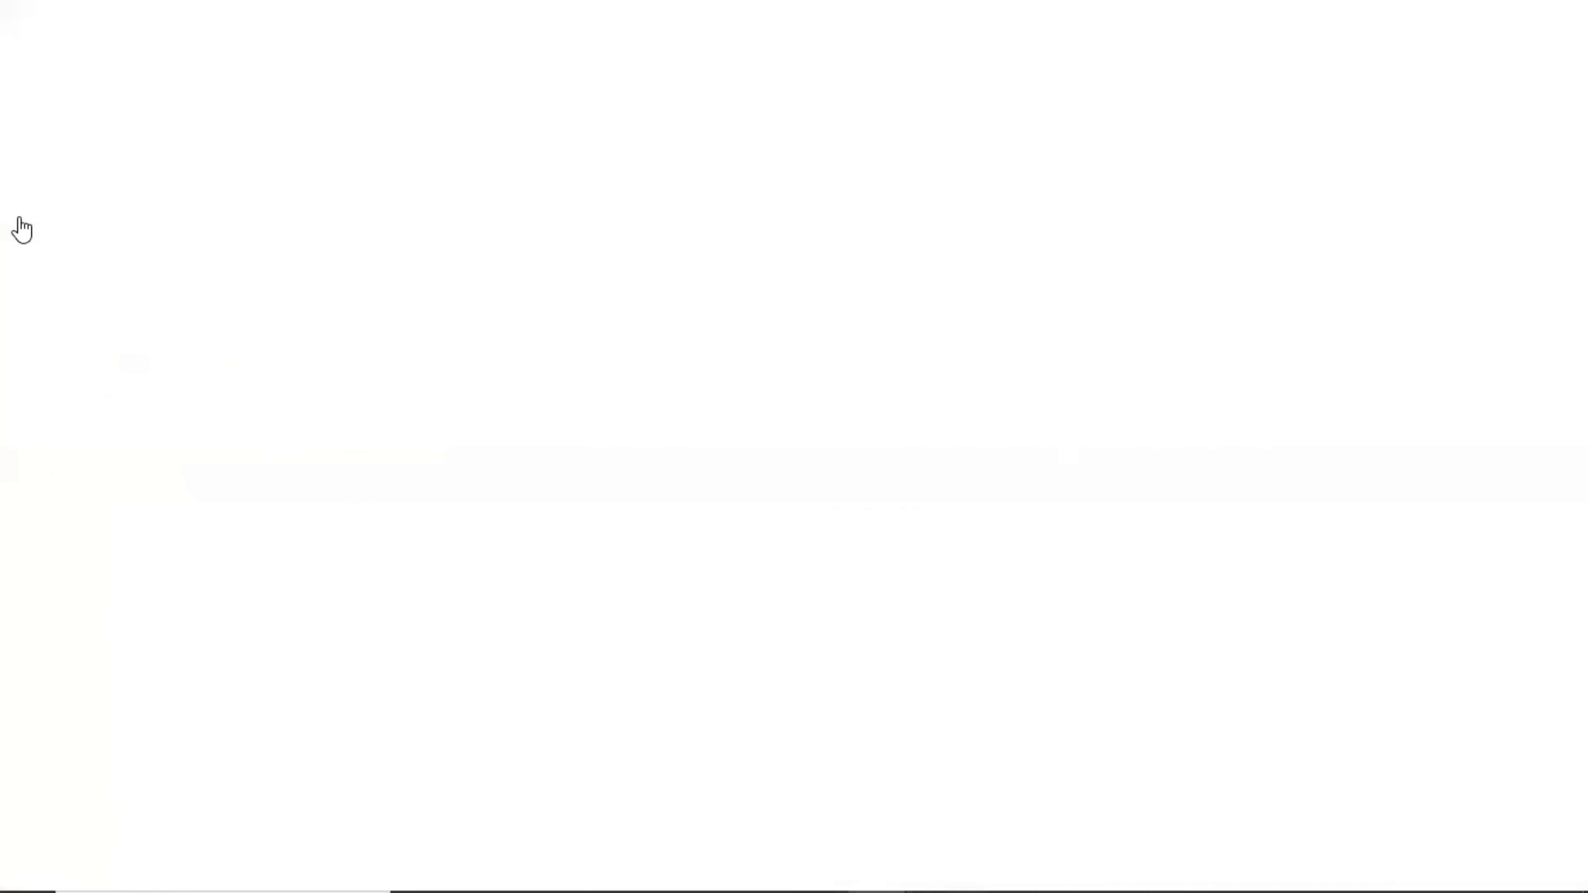
- Return to the report page and set the Month field to sort by the Numeric Month column
click(19, 219)
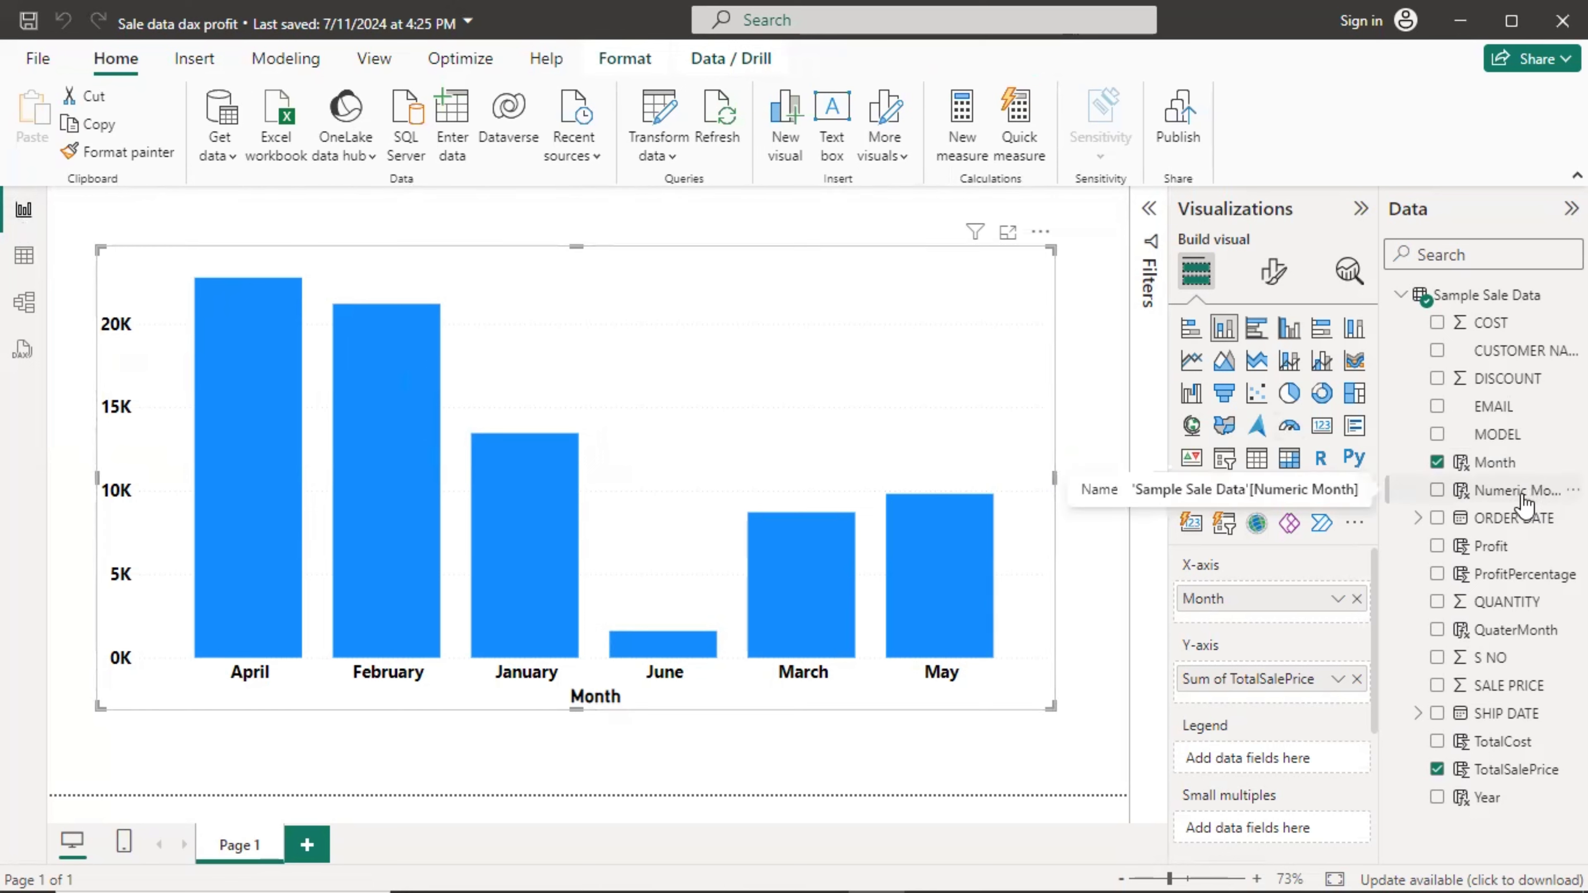
click(1504, 464)
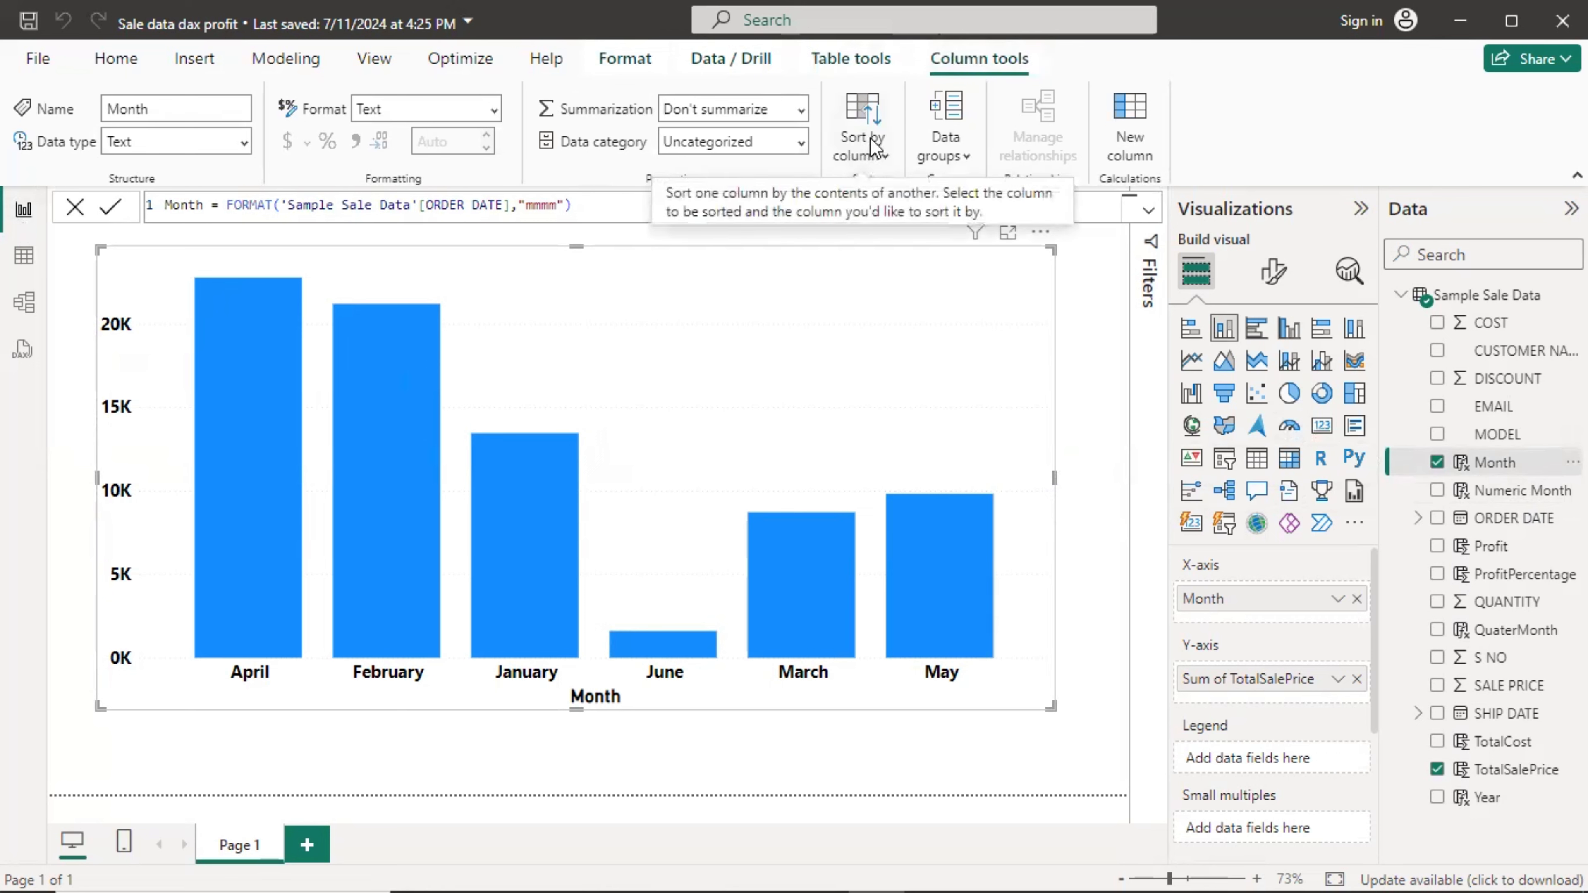
click(884, 157)
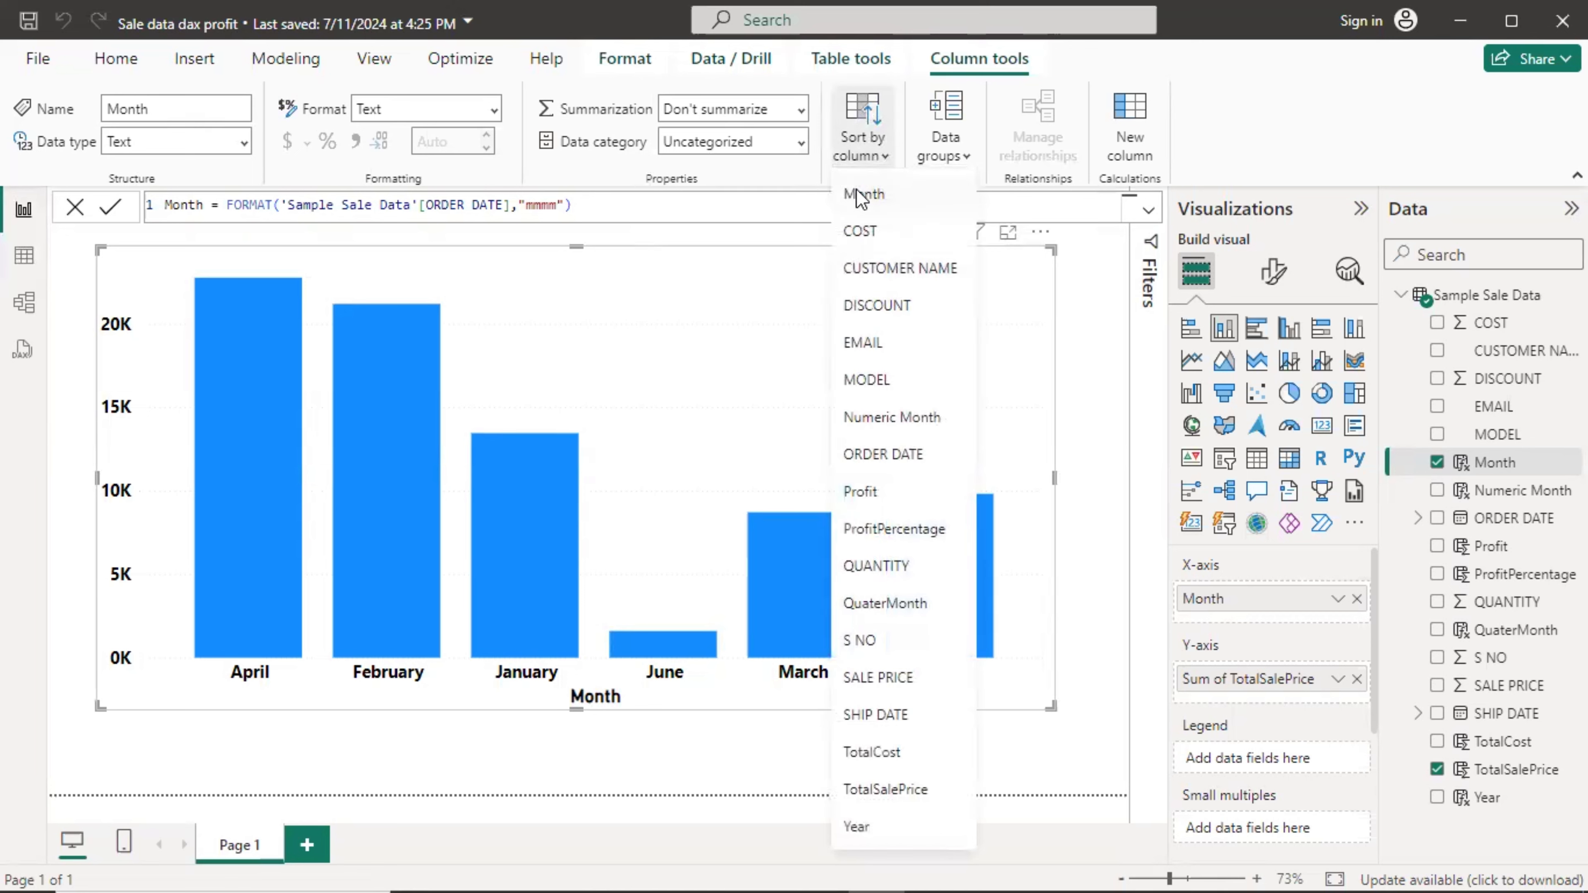
click(870, 418)
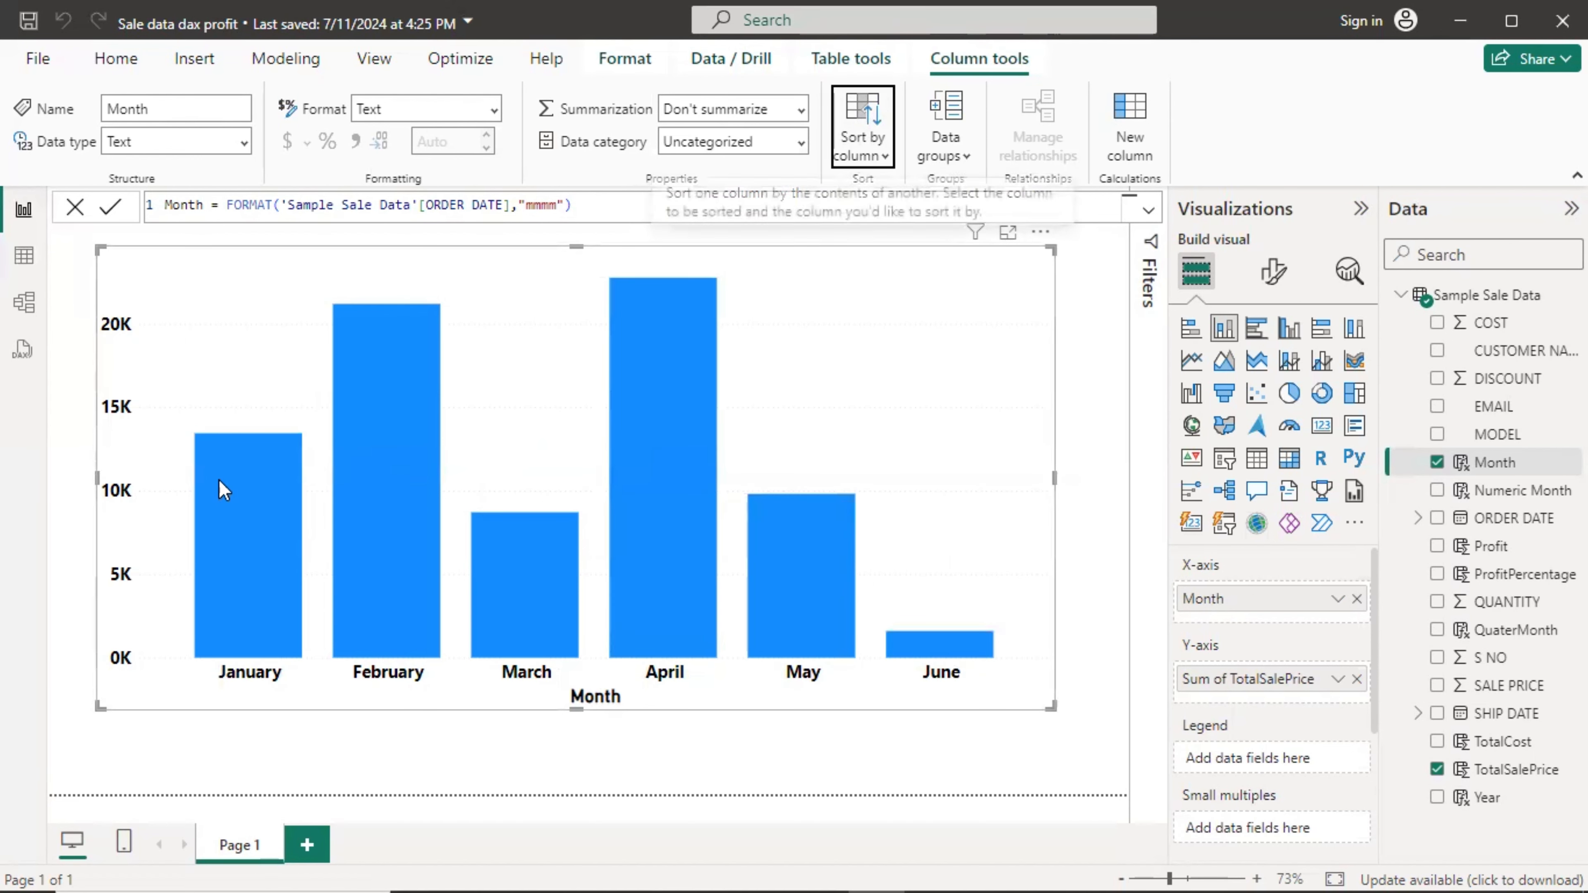
mouse_move(244, 500)
mouse_move(375, 503)
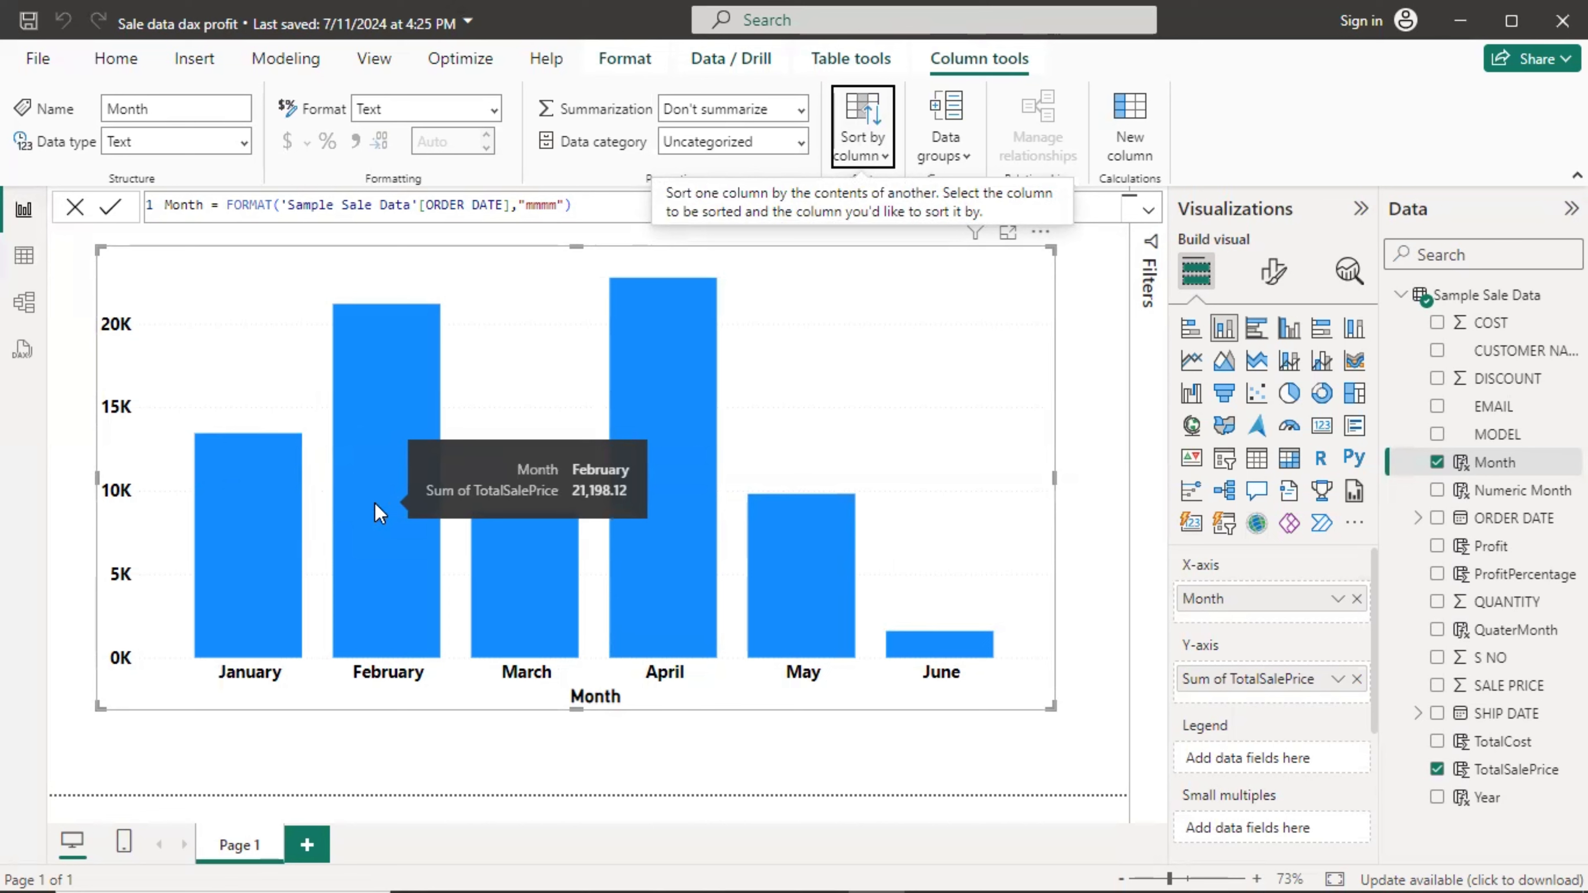
mouse_move(580, 618)
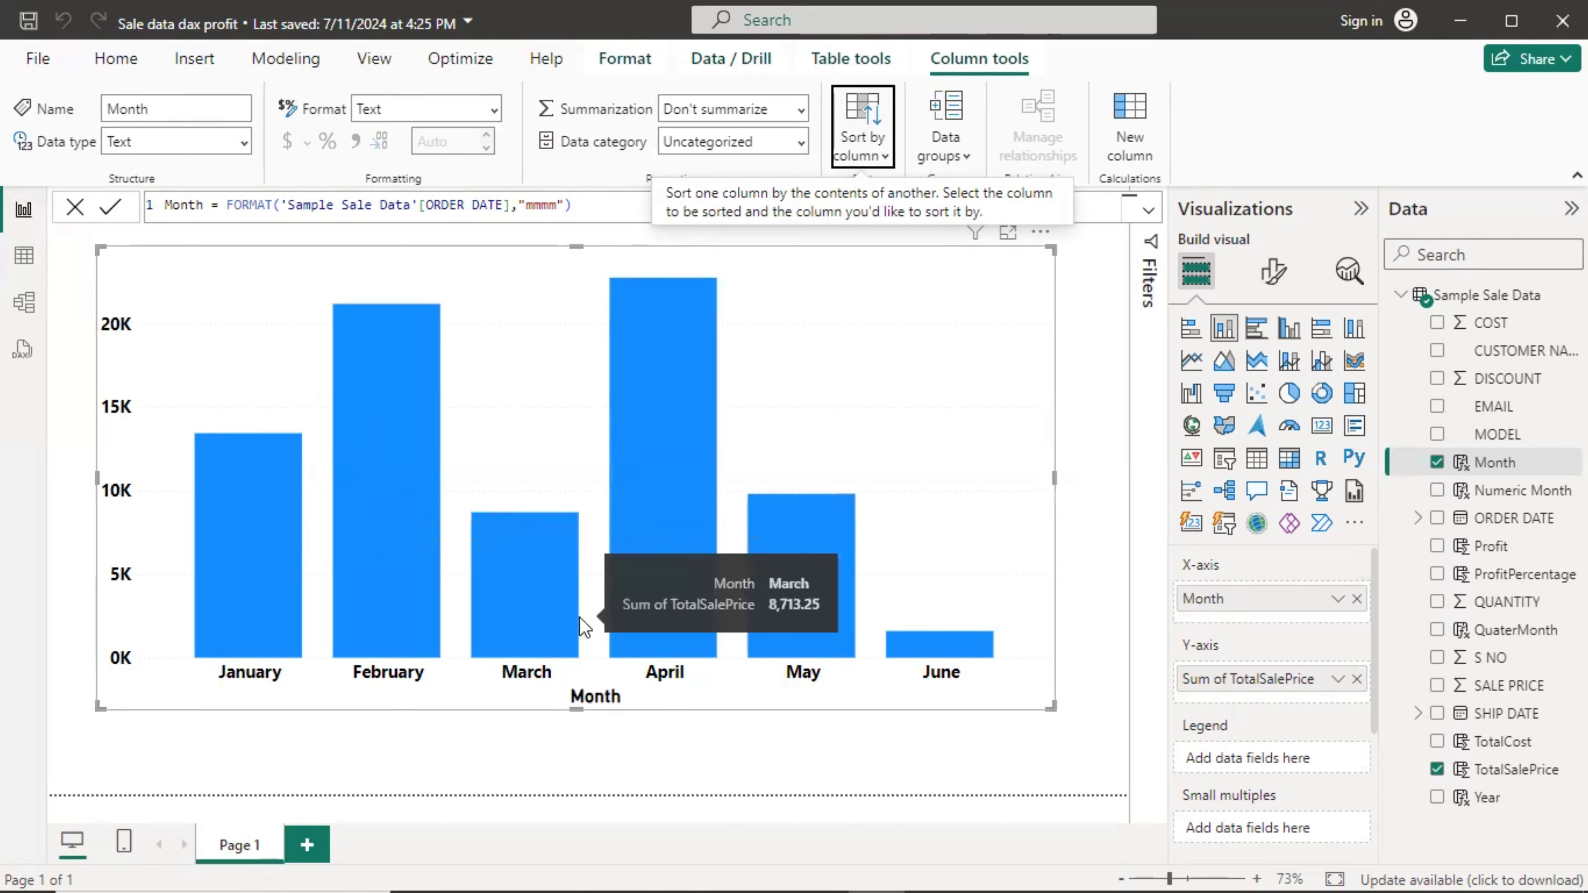